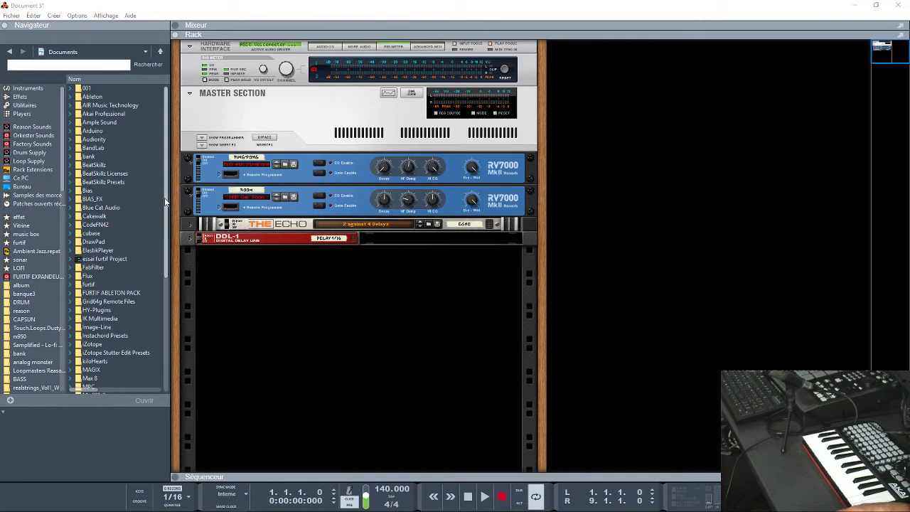
- Add the VIP_x64 instrument from Akai Professional to the rack below the delay and open its plugin interface
left_click(29, 90)
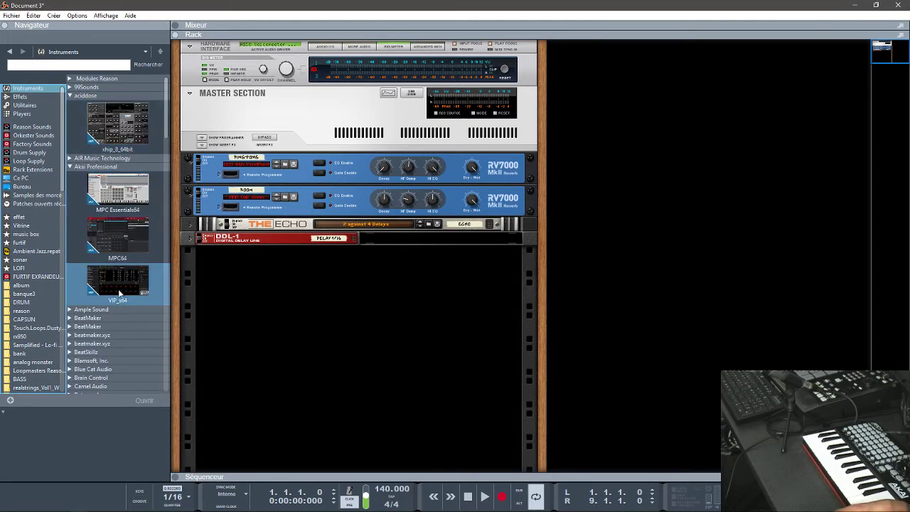
left_click_drag(117, 292, 303, 286)
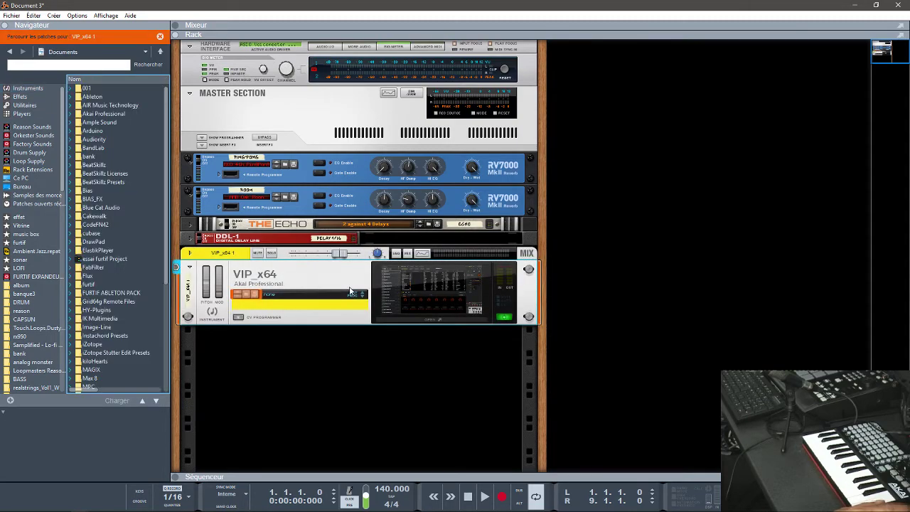
left_click(416, 321)
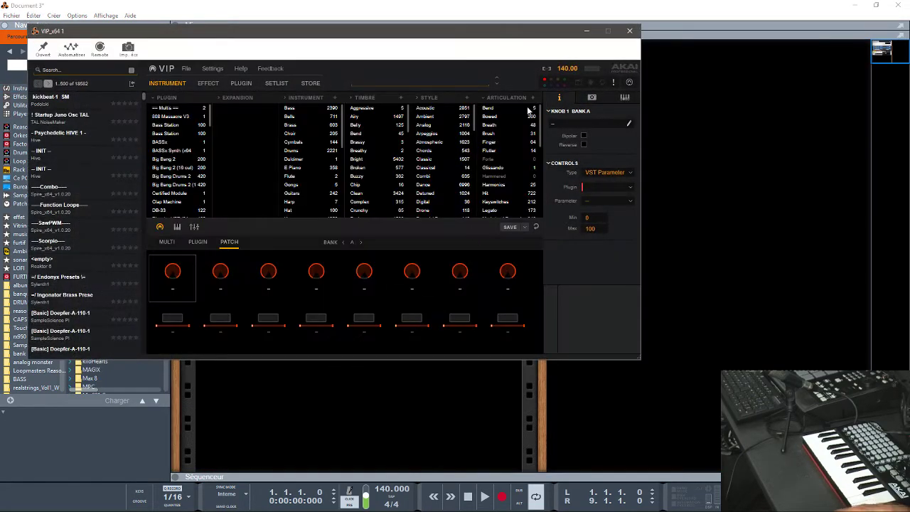
left_click_drag(500, 41, 678, 44)
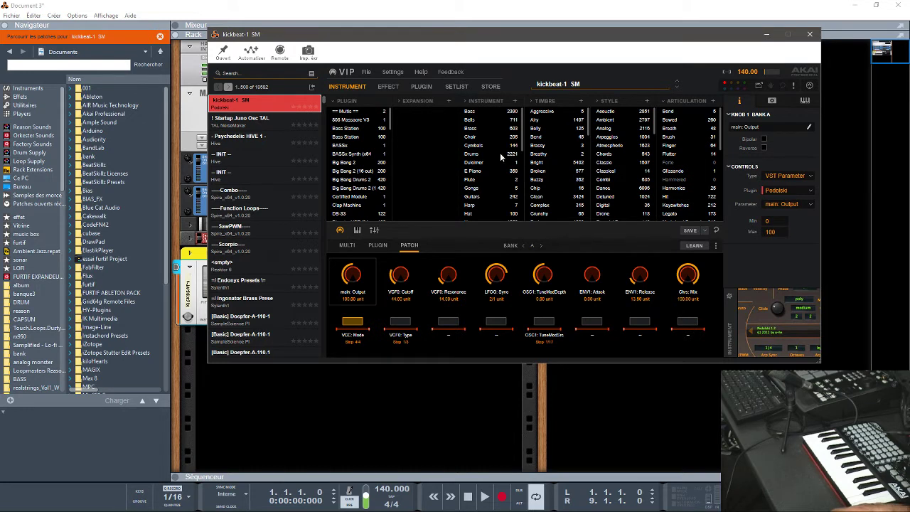
- Review the plugin list and plugin folder paths in the VIP plugin manager and return to the patch browser
left_click(393, 72)
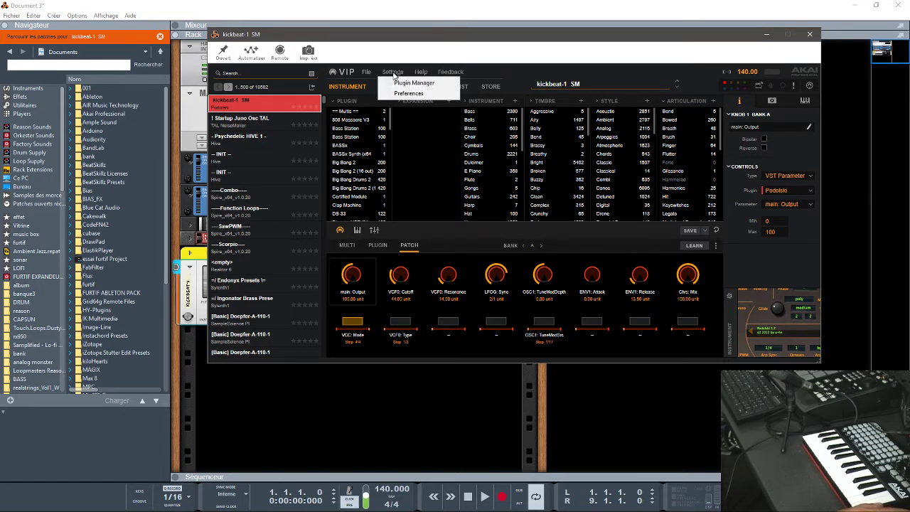
left_click(397, 82)
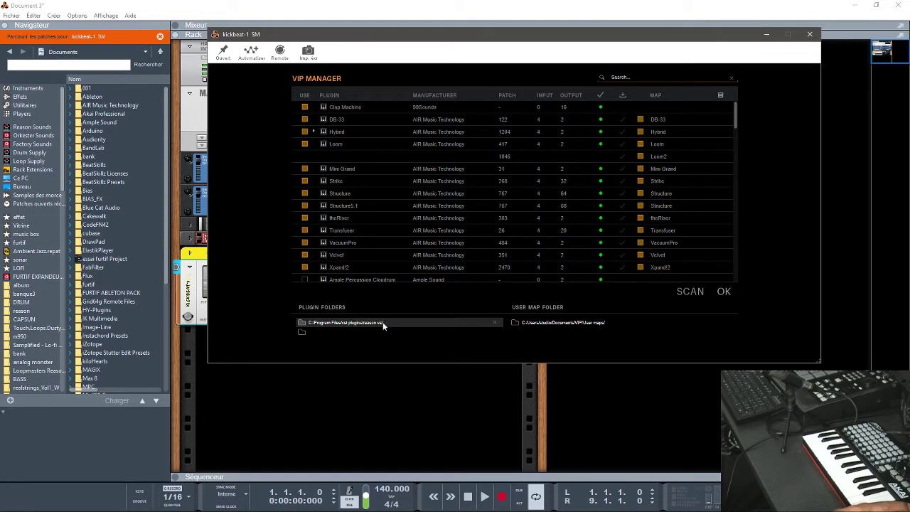
left_click(723, 292)
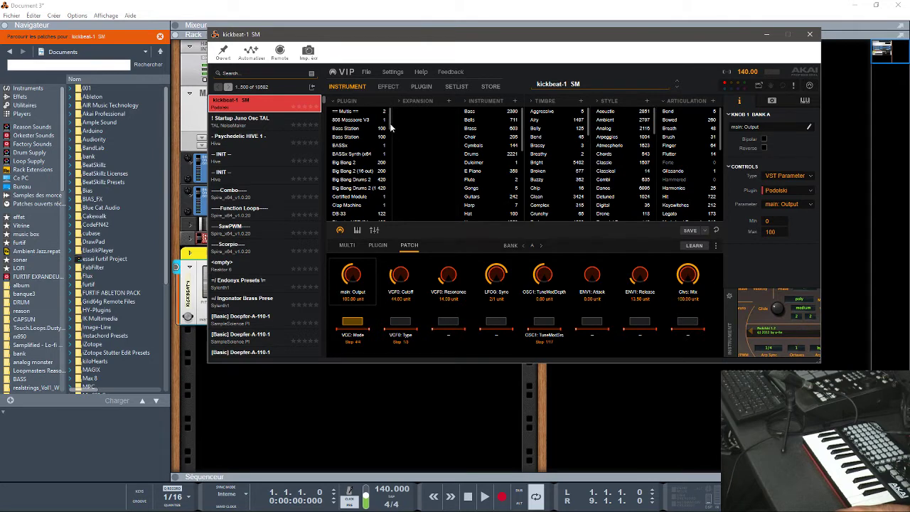
- Look through the available plugins and inspect VIP's mixer channels before returning to the patch controls
left_click_drag(392, 136, 400, 192)
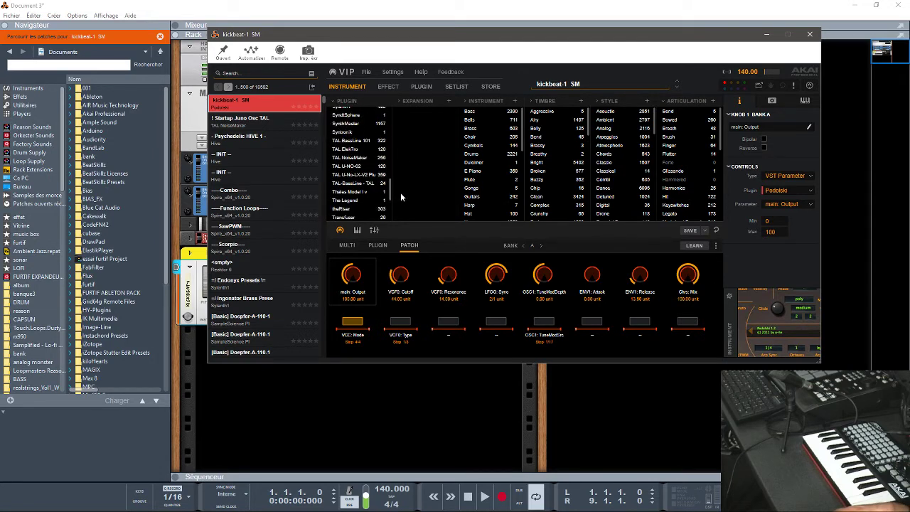
left_click(374, 230)
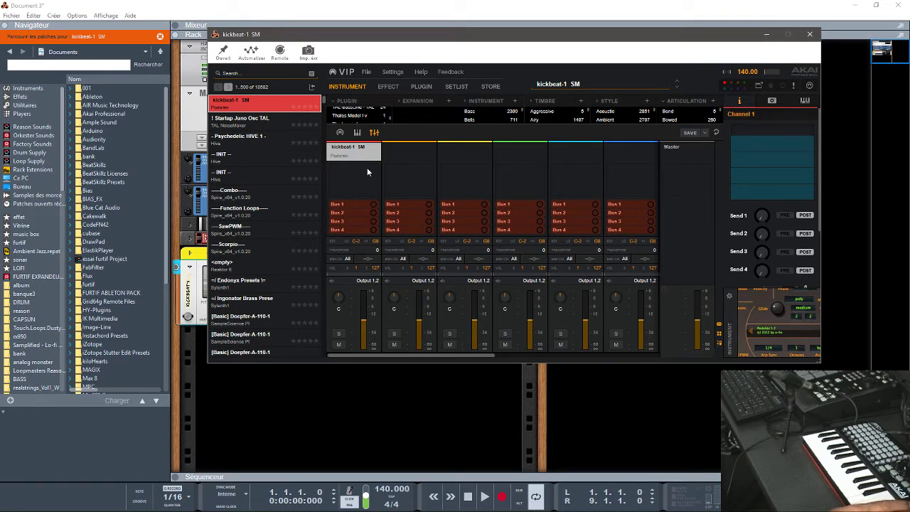
left_click(340, 133)
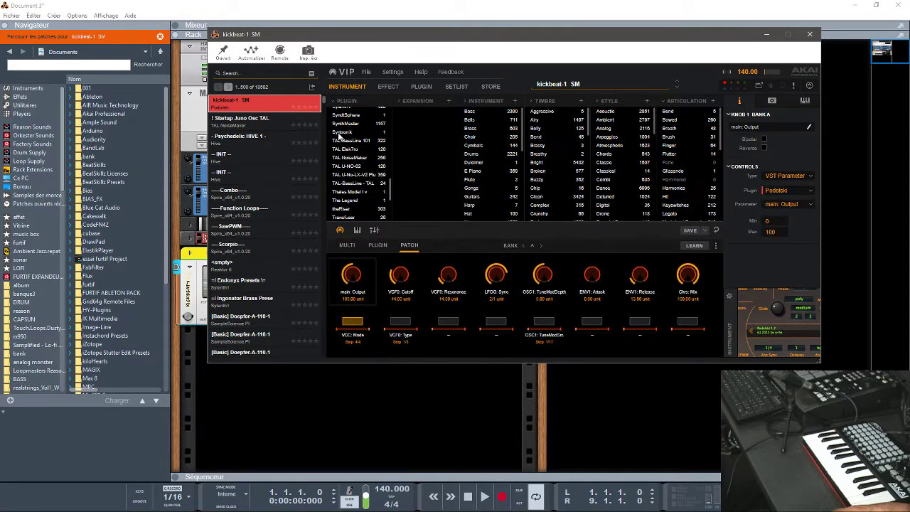
- Filter the patches by the Xpand!2 plugin, load +01 Airy Phaser Lead and close the synth's own window
left_click_drag(390, 189, 393, 215)
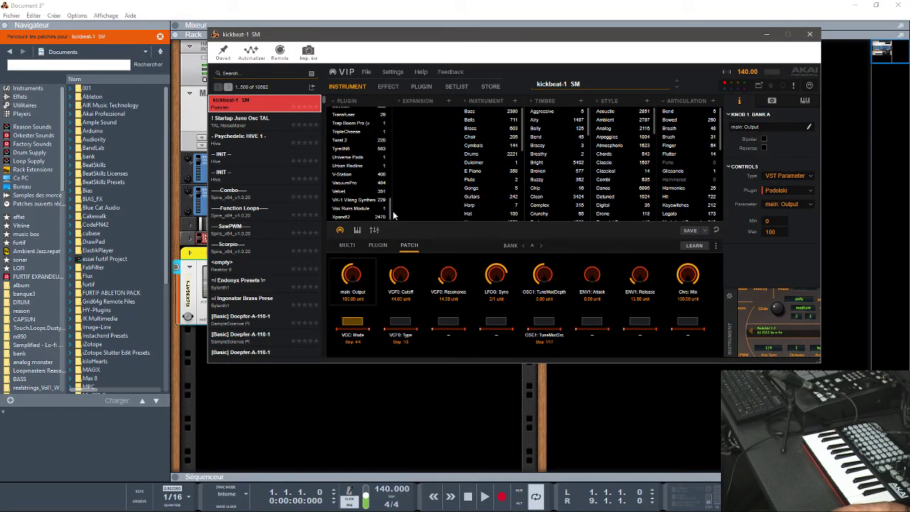
left_click(347, 217)
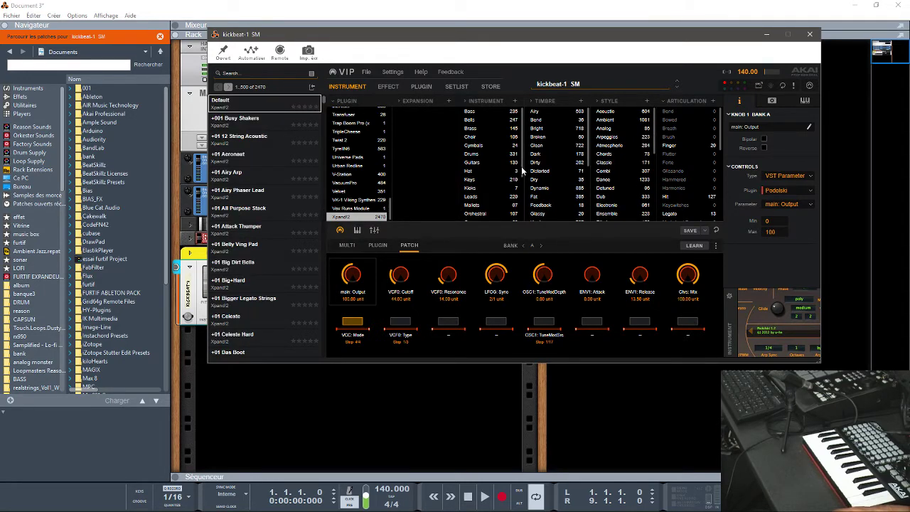
scroll(526, 178, "down", 3)
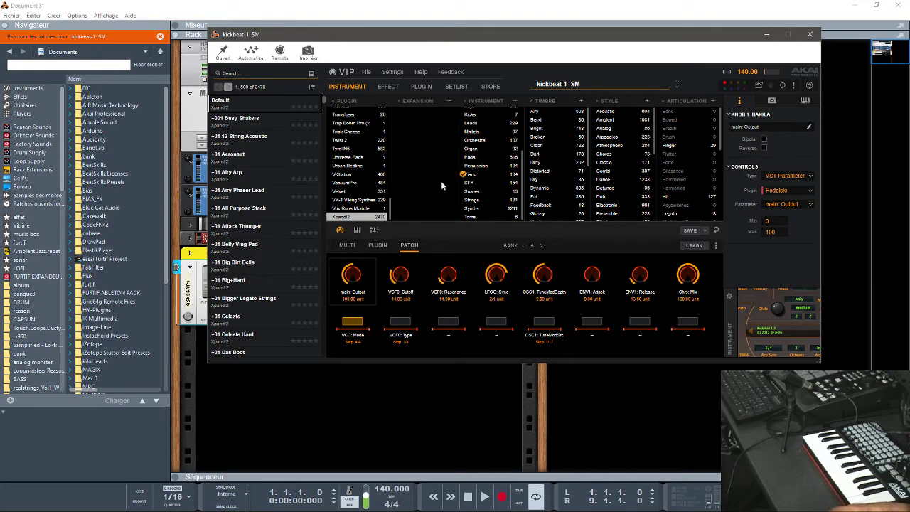
double_click(237, 192)
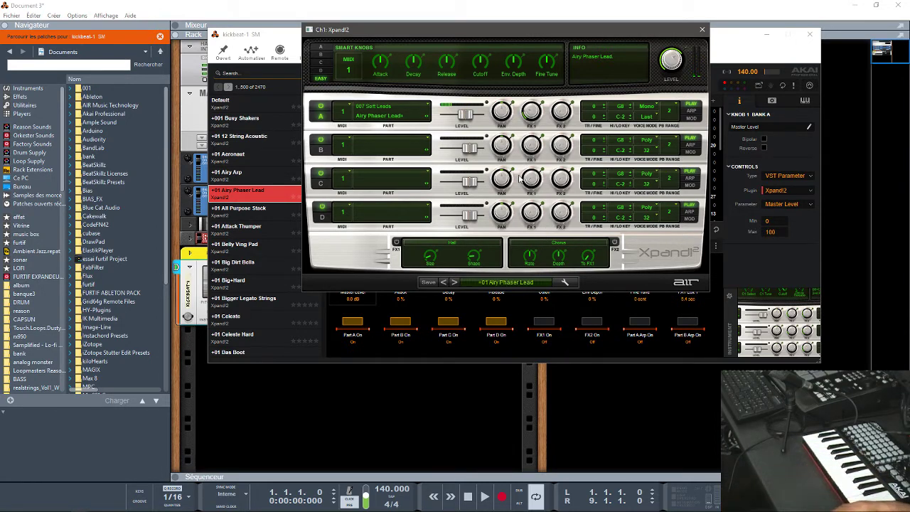
left_click(702, 29)
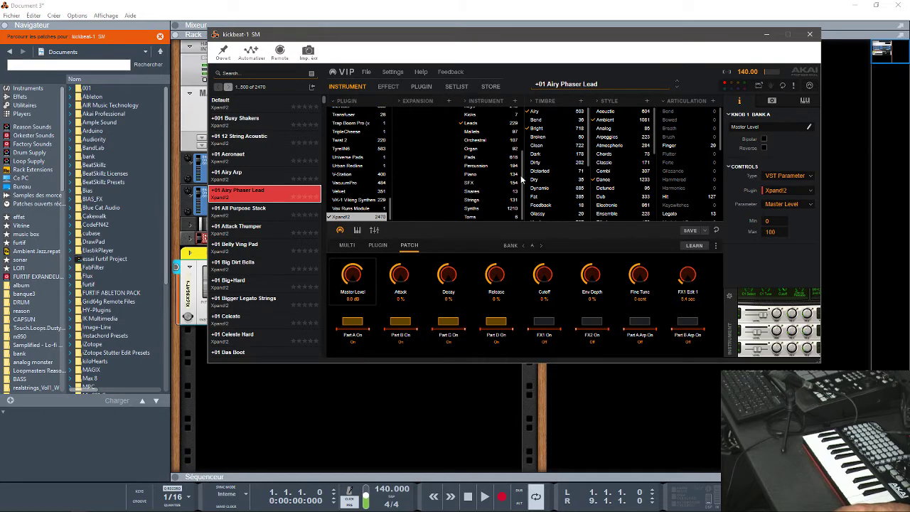
- Filter the Xpand!2 patches to Piano, try +02 Edge Piano and load +02 Mark 2 Tremolo
left_click(469, 173)
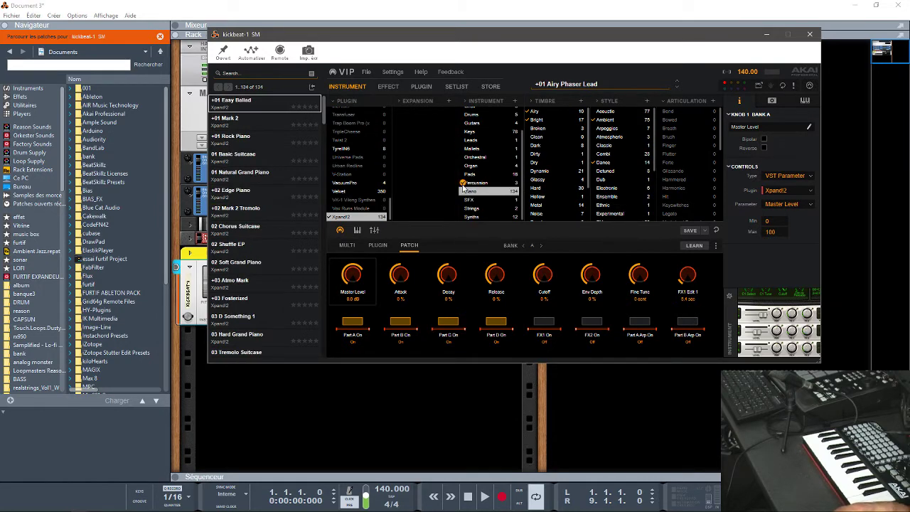
left_click(220, 189)
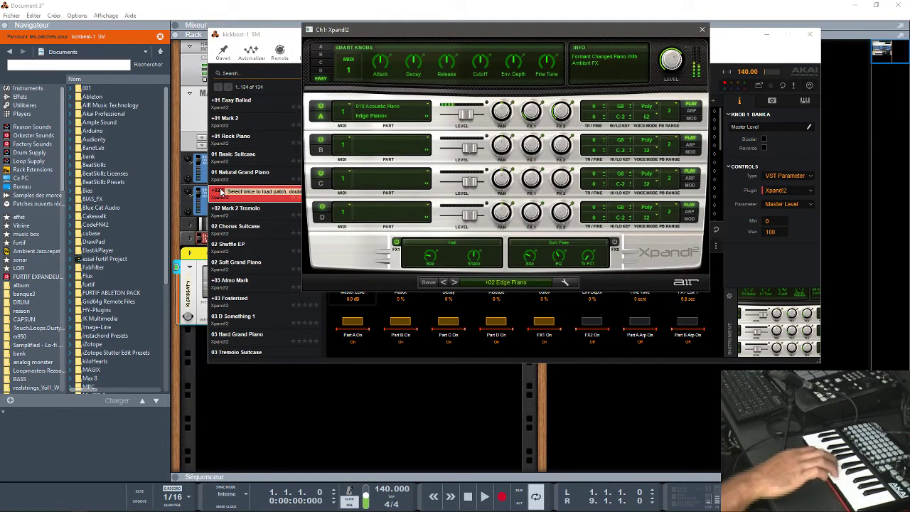
left_click(253, 210)
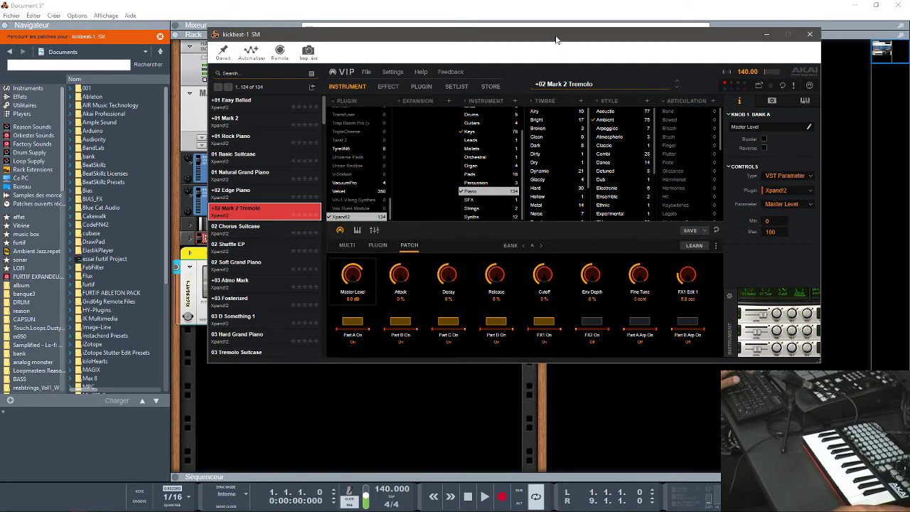
- Collapse the rack's browser pane and turn on Key Control for the VIP instrument
left_click_drag(557, 39, 568, 24)
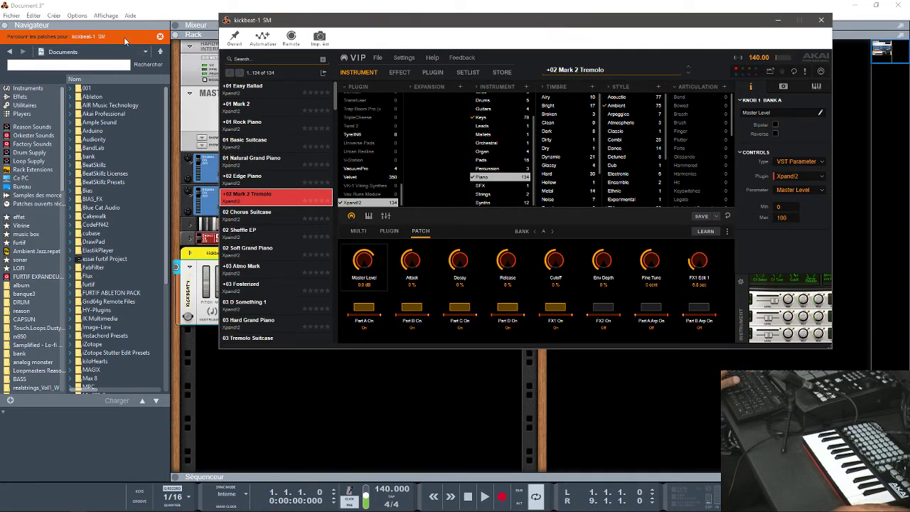
left_click(5, 25)
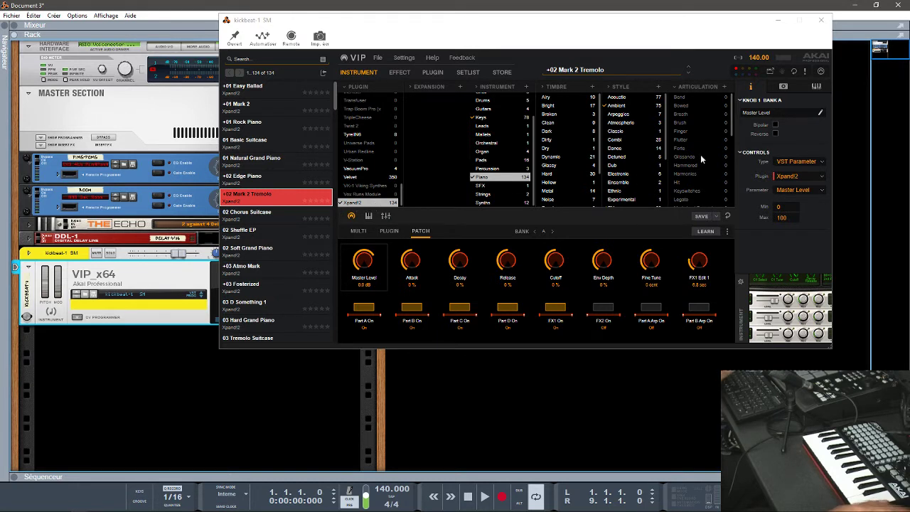
left_click(817, 86)
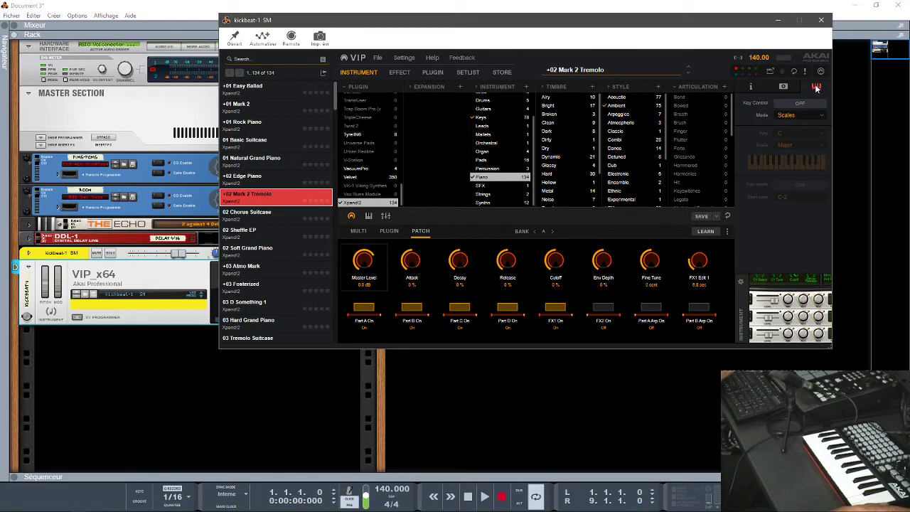
left_click(799, 103)
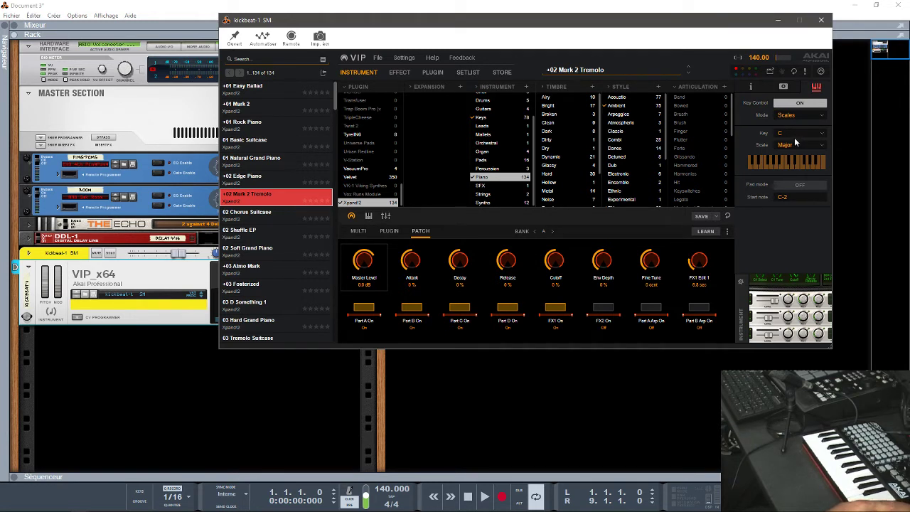
- Try the Harmonize mode for Key Control and view its chord note combinations
left_click(819, 116)
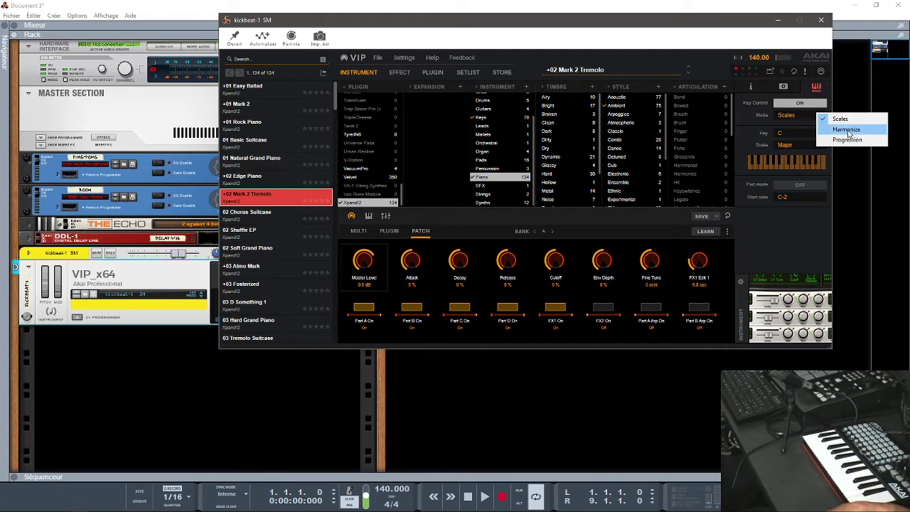
left_click(827, 131)
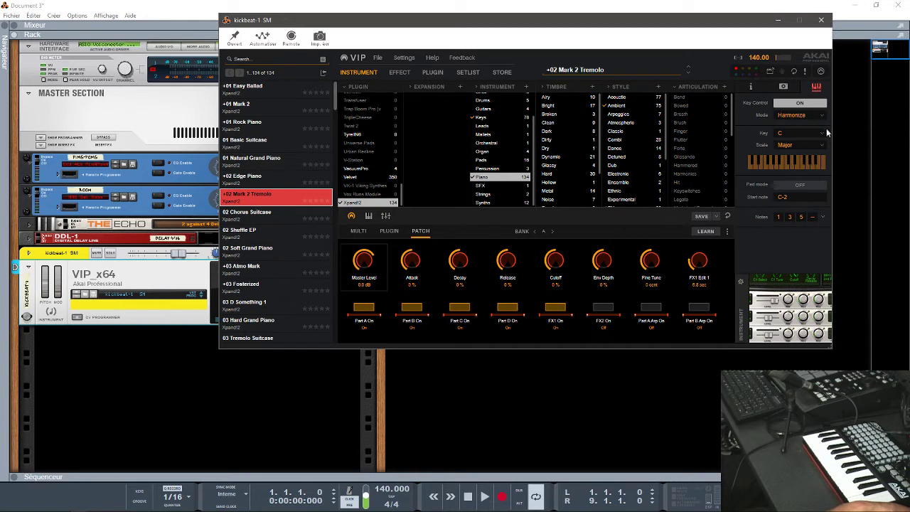
left_click(823, 217)
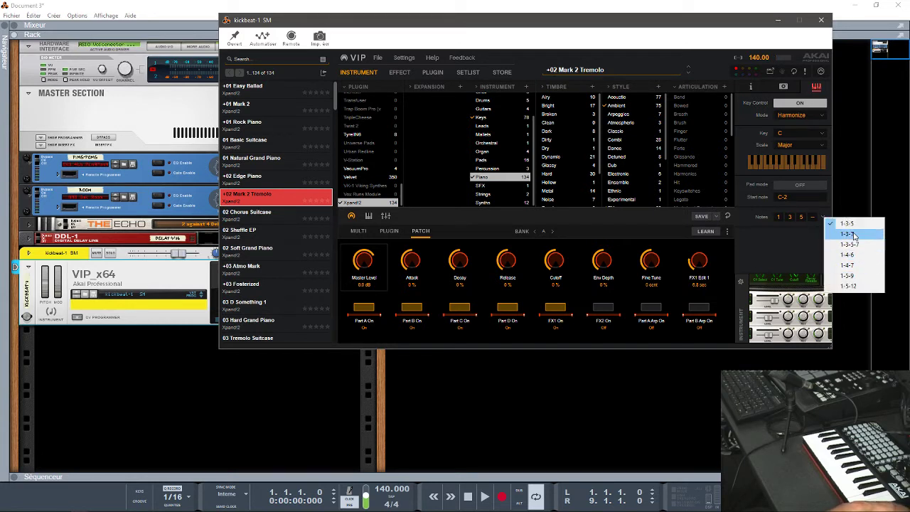
- Set the Key Control mode to Progression and load the factory chord progression Ballad Piano 01 from the Ballad category
left_click(821, 115)
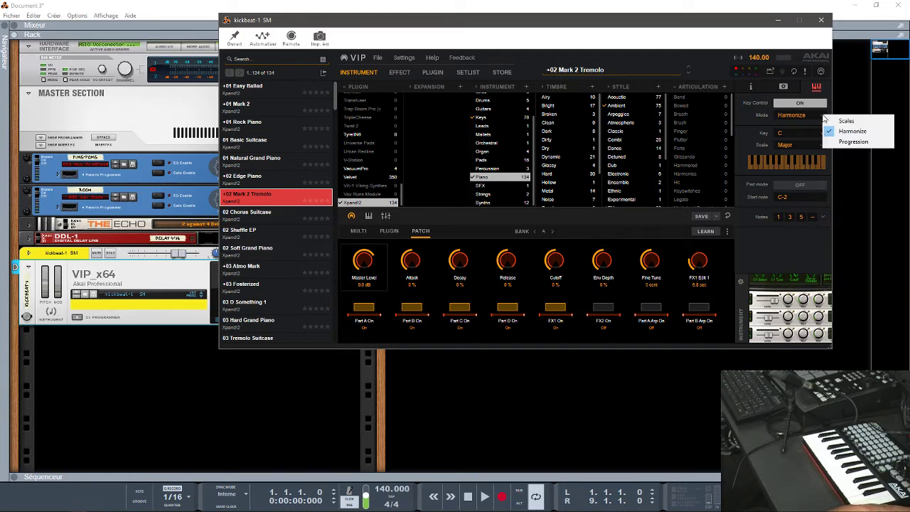
left_click(834, 143)
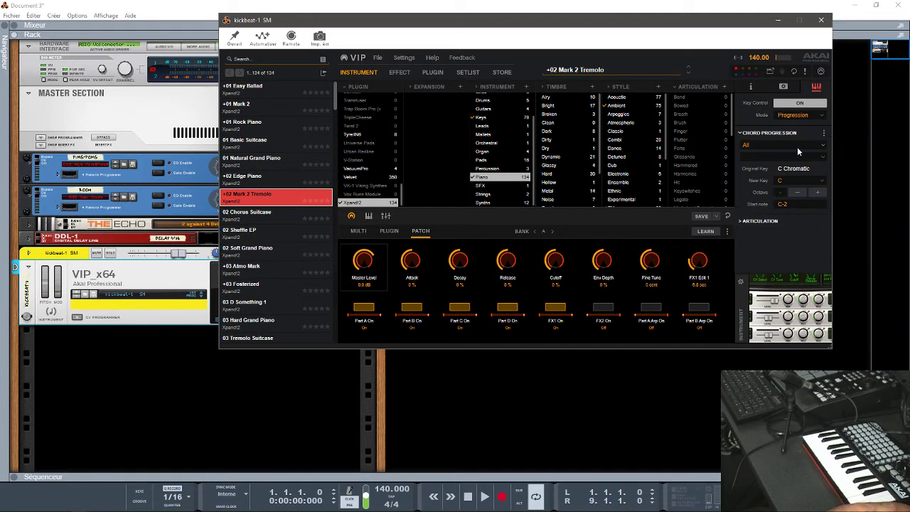
left_click(824, 147)
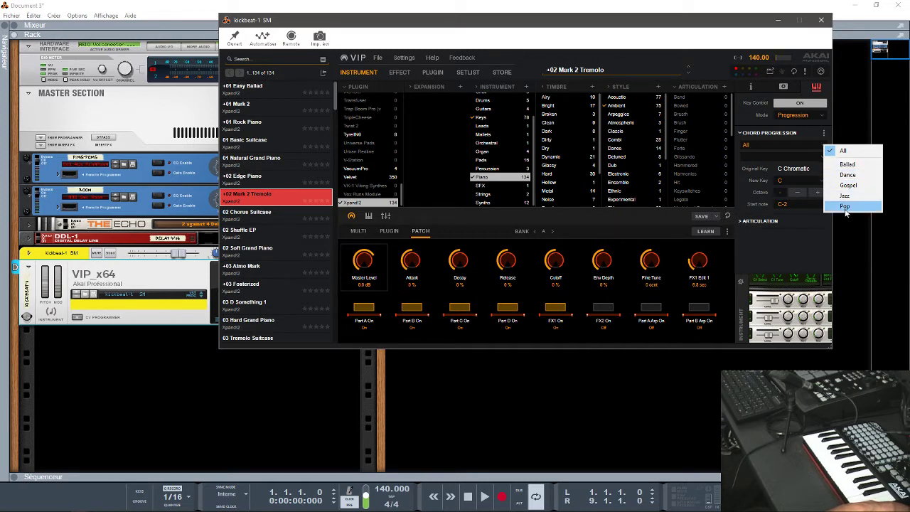
left_click(848, 165)
left_click(786, 158)
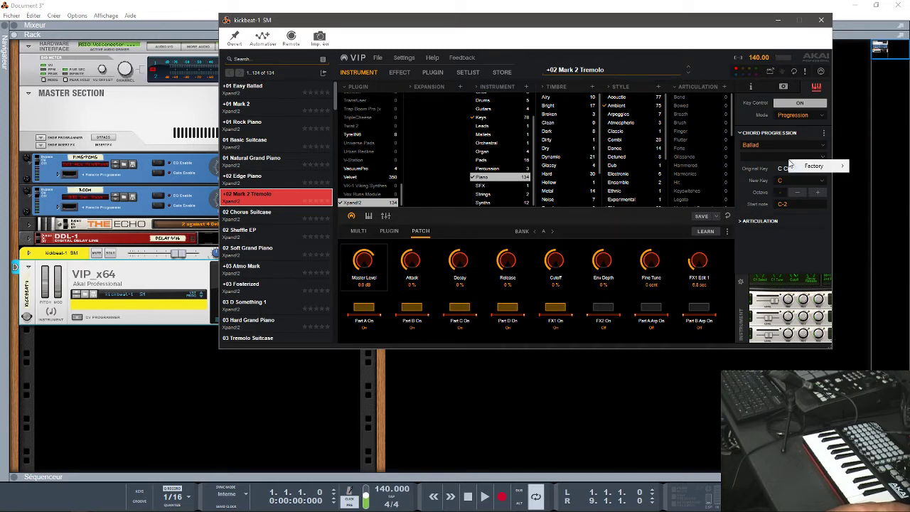
mouse_move(810, 165)
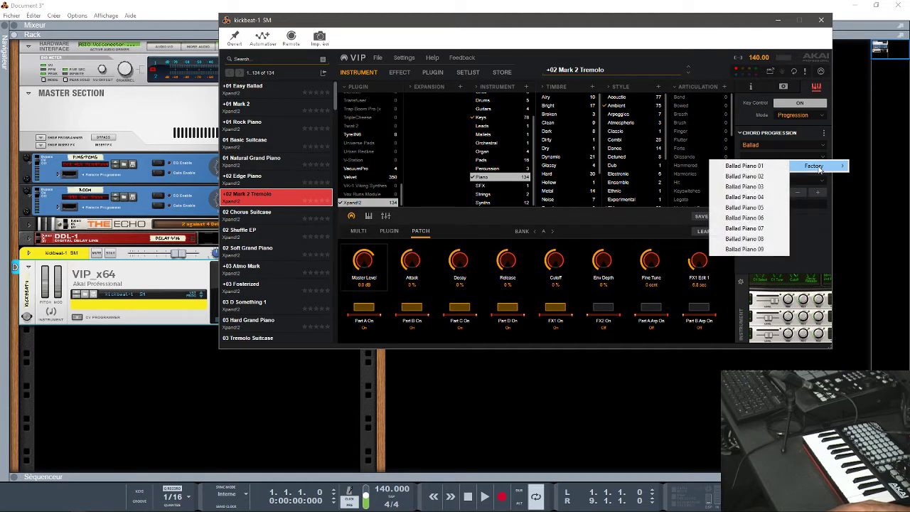
left_click(760, 167)
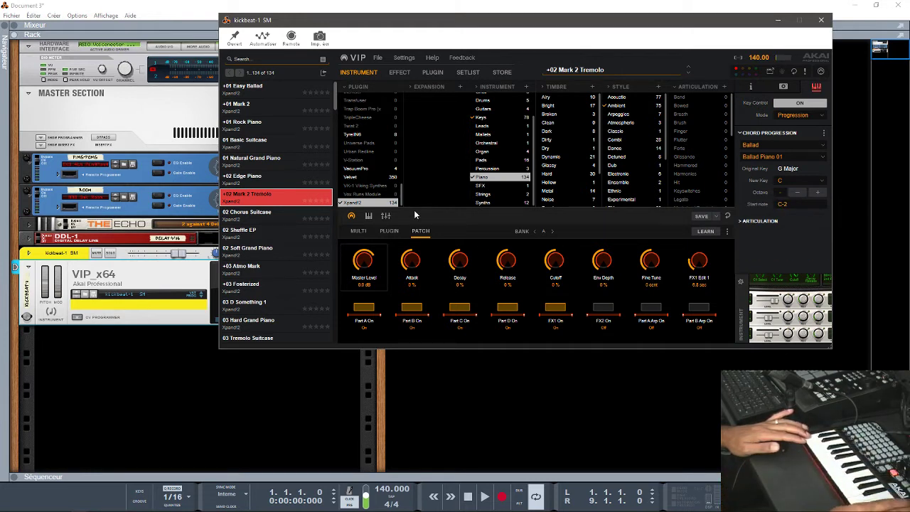
- Show VIP's keyboard view with bank A and raise the chord progression's octave to +1
left_click(368, 215)
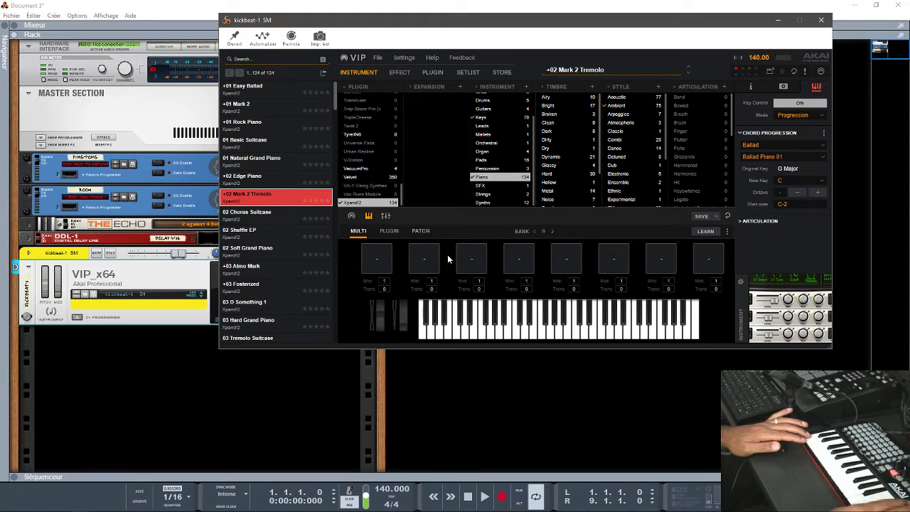
left_click(535, 231)
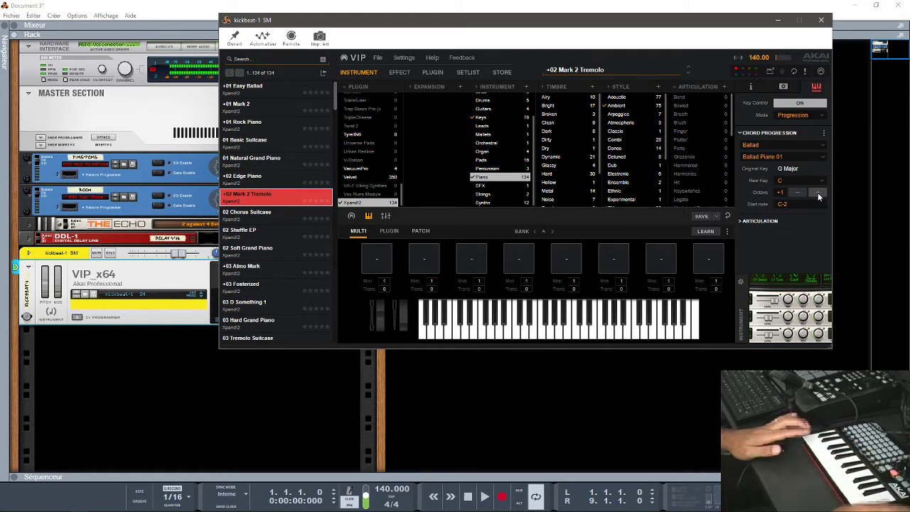
- Expand the chord progression's Articulation section and view its list of individual chords
left_click(740, 221)
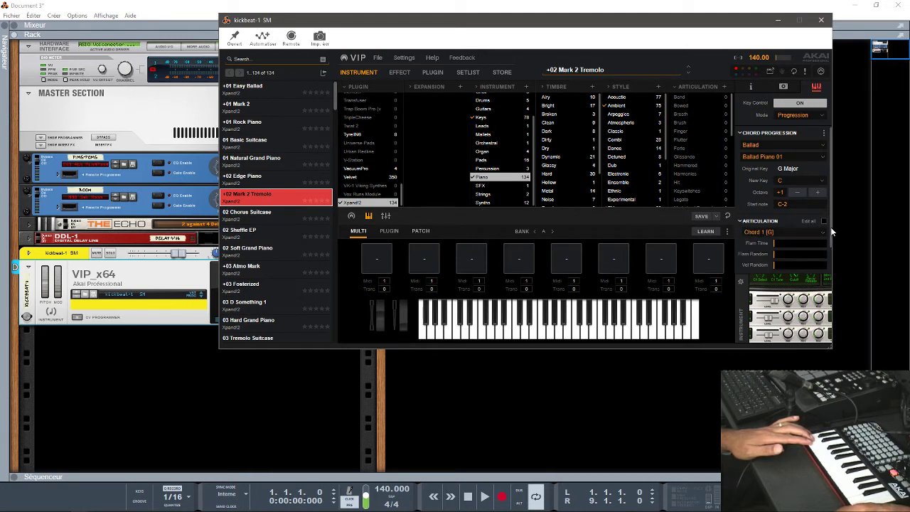
scroll(829, 233, "down", 2)
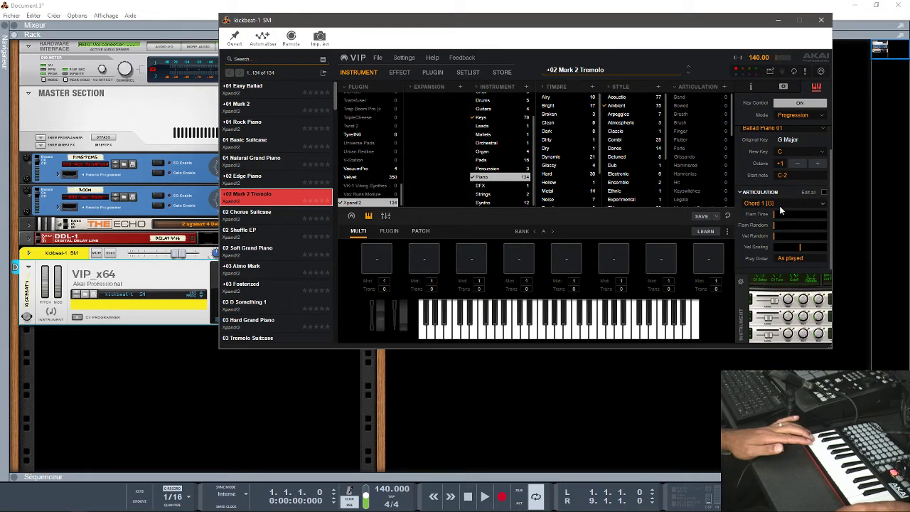
left_click(825, 207)
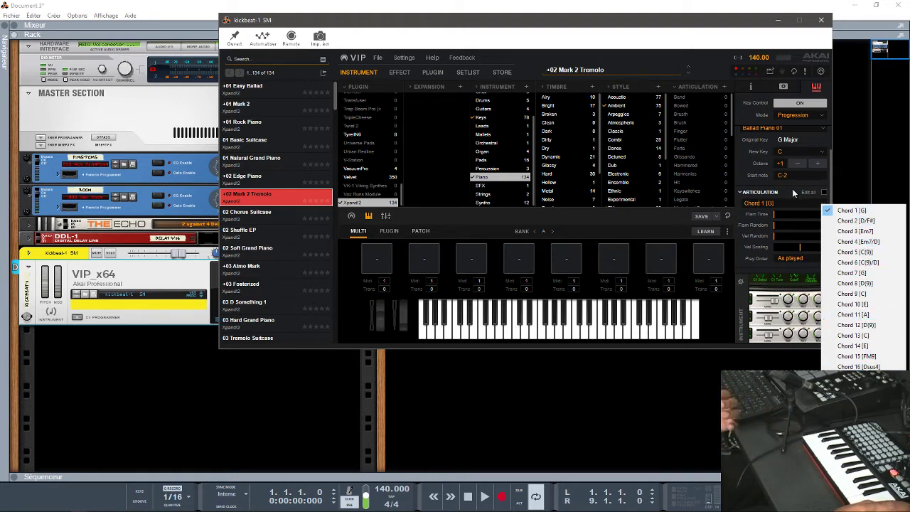
- Enable Edit all for the articulation and raise Flam Time, Flam Random and Vel Random for every chord
left_click(823, 194)
left_click(823, 193)
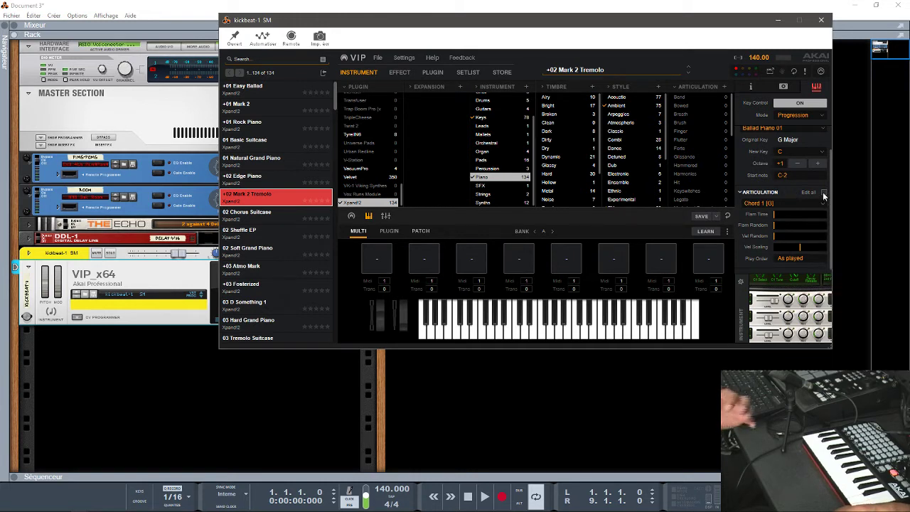
left_click(777, 226)
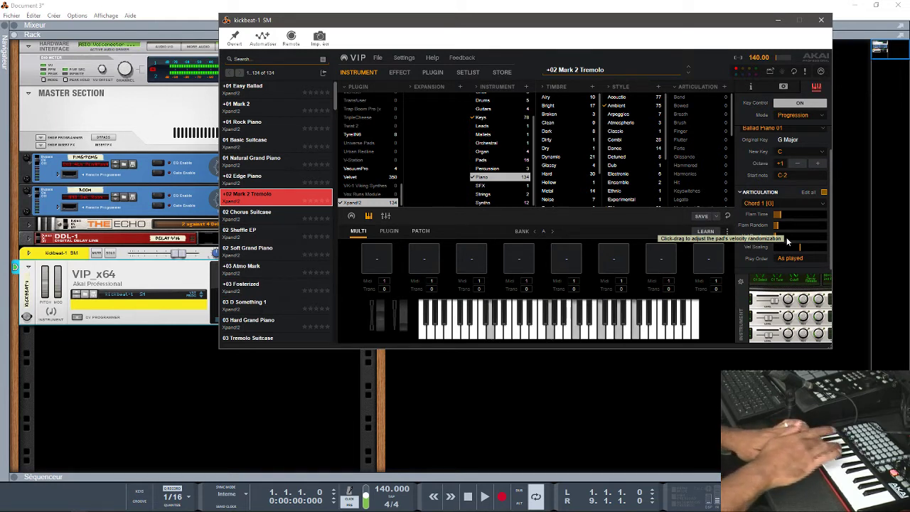
left_click_drag(781, 214, 788, 221)
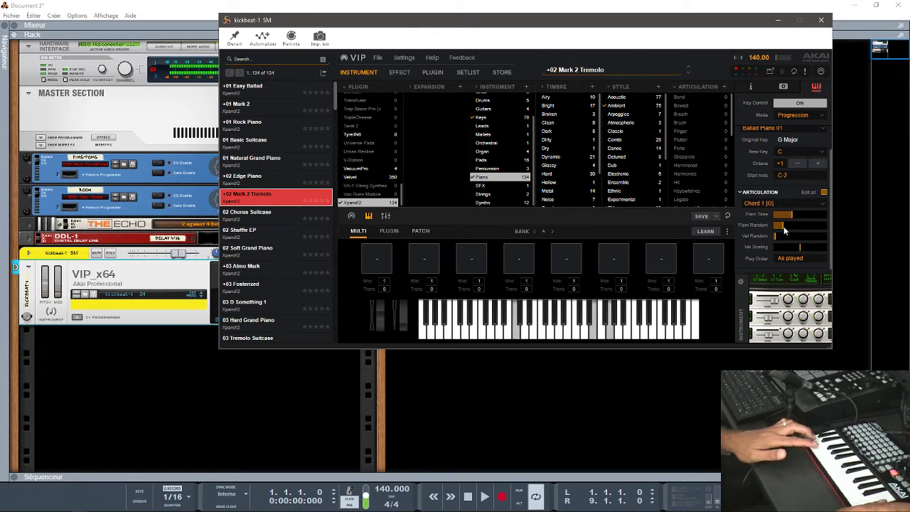
left_click_drag(782, 240, 788, 241)
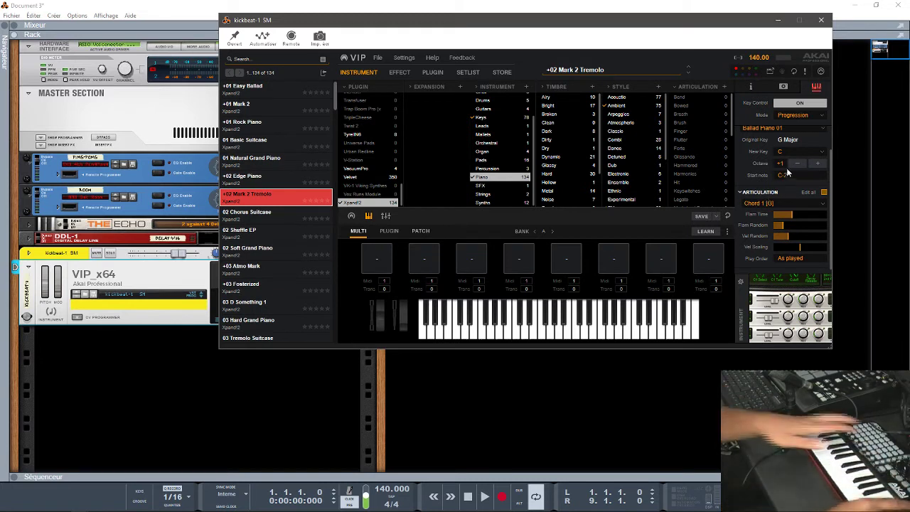
- Switch the chord progression category to Gospel and load the factory progression Gospel Keys 04
left_click(803, 127)
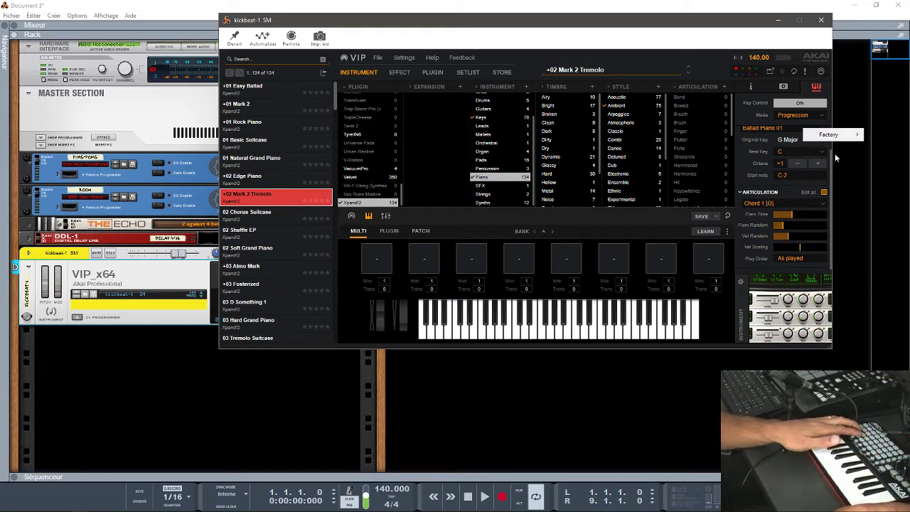
left_click_drag(830, 169, 828, 145)
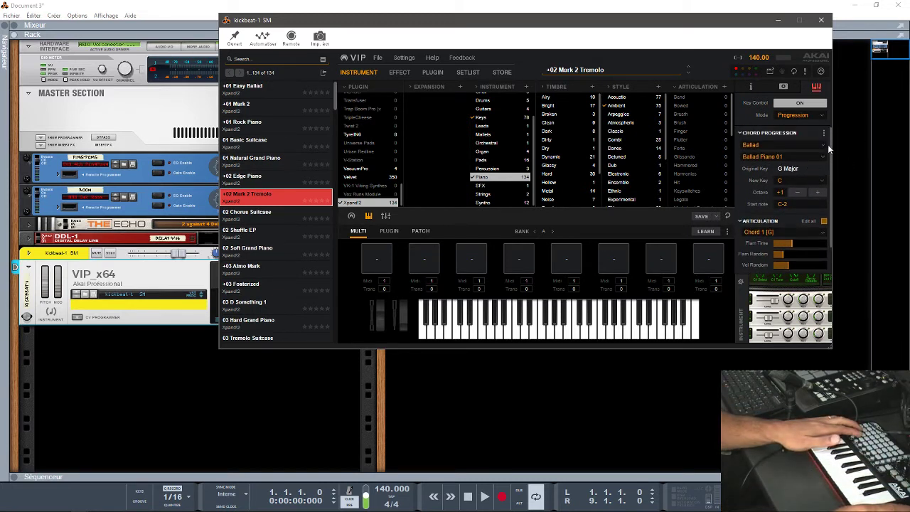
left_click(809, 146)
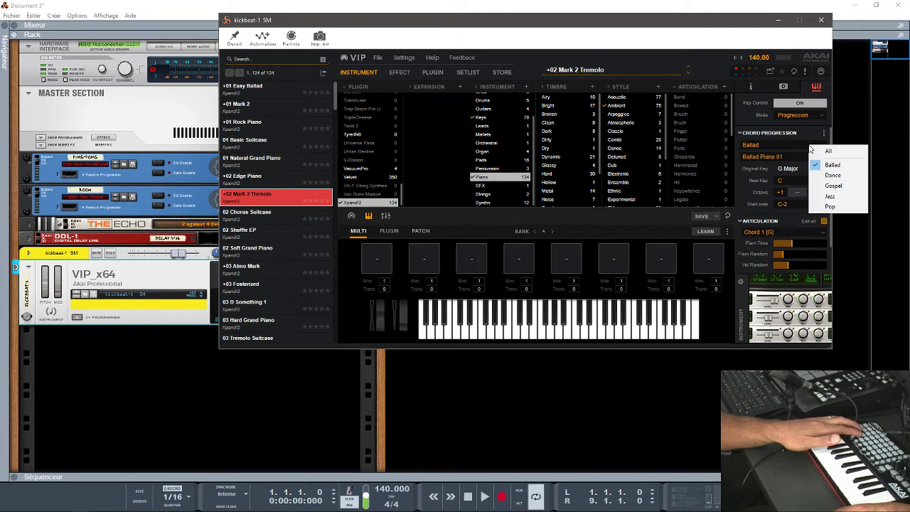
left_click(834, 188)
left_click(799, 161)
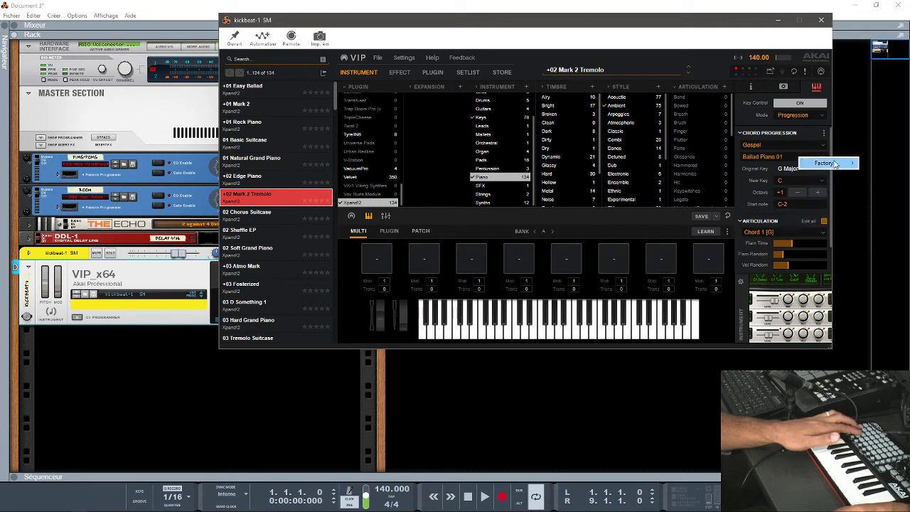
mouse_move(842, 162)
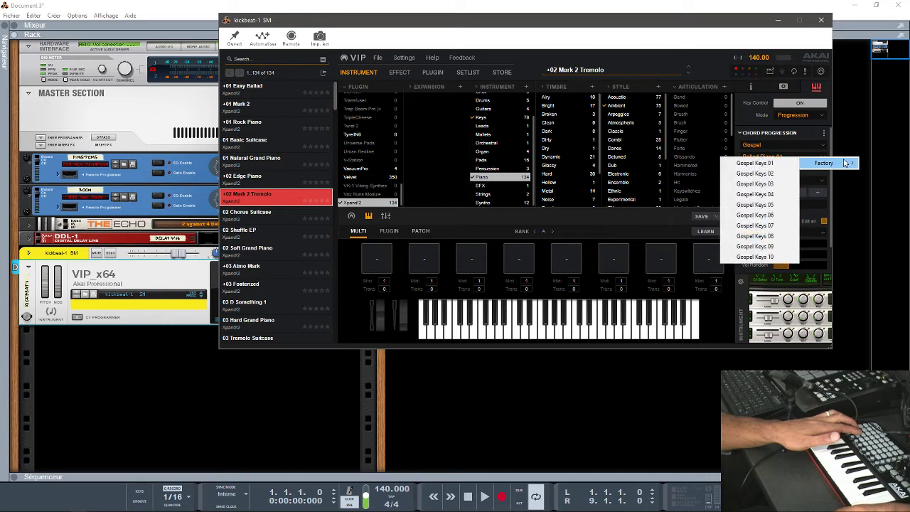
left_click(758, 194)
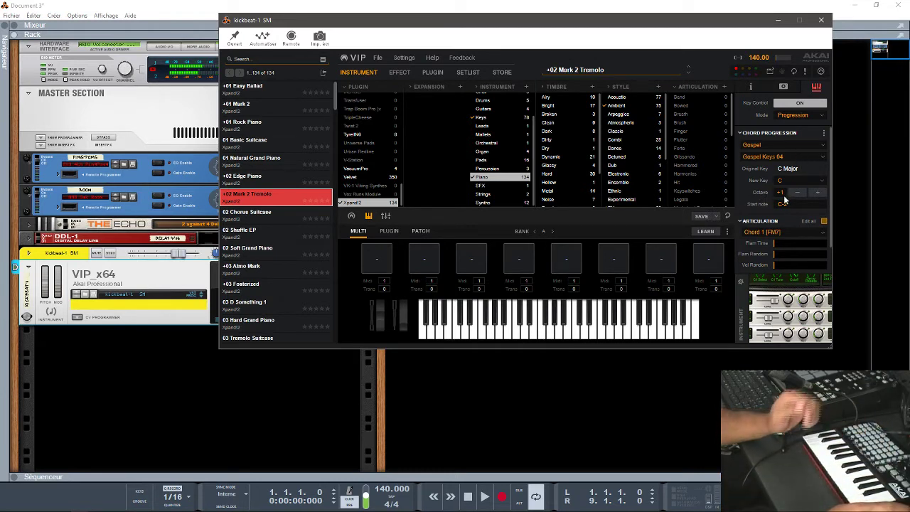
- View the list of chords in the Gospel Keys 04 progression without changing the selected chord
left_click(823, 231)
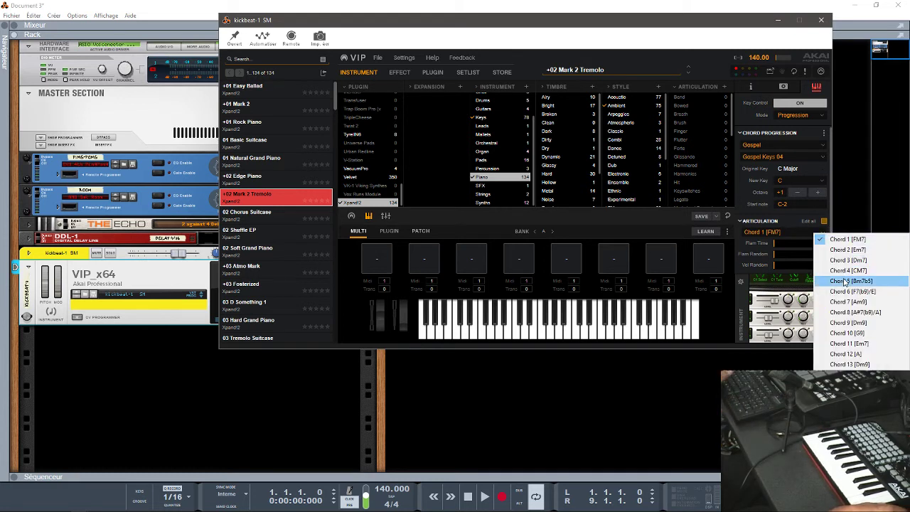
left_click(792, 225)
left_click(821, 232)
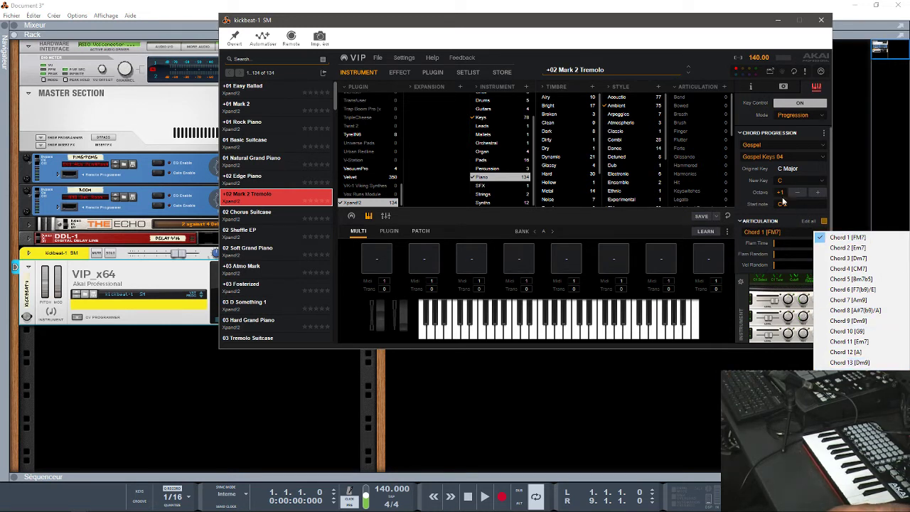
left_click(738, 192)
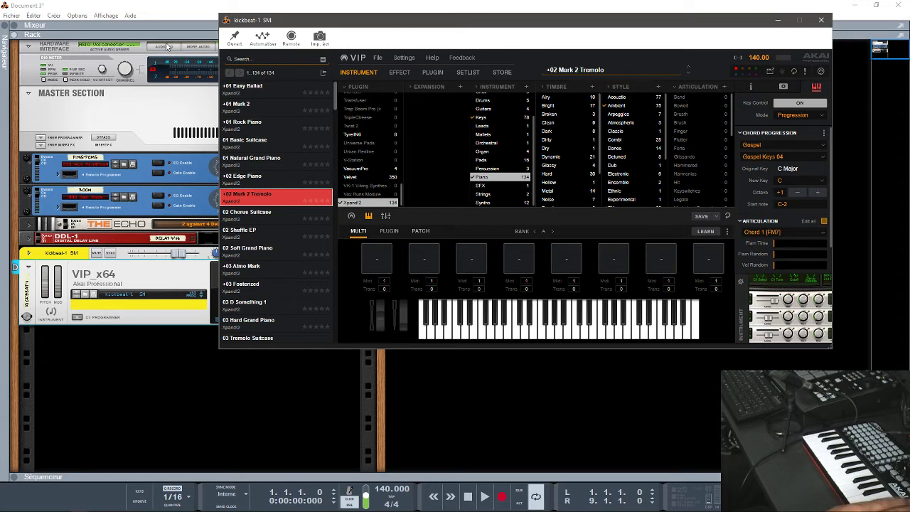
- Open the recent song lofi38.reason and minimize its window to return to Document 3
left_click(13, 16)
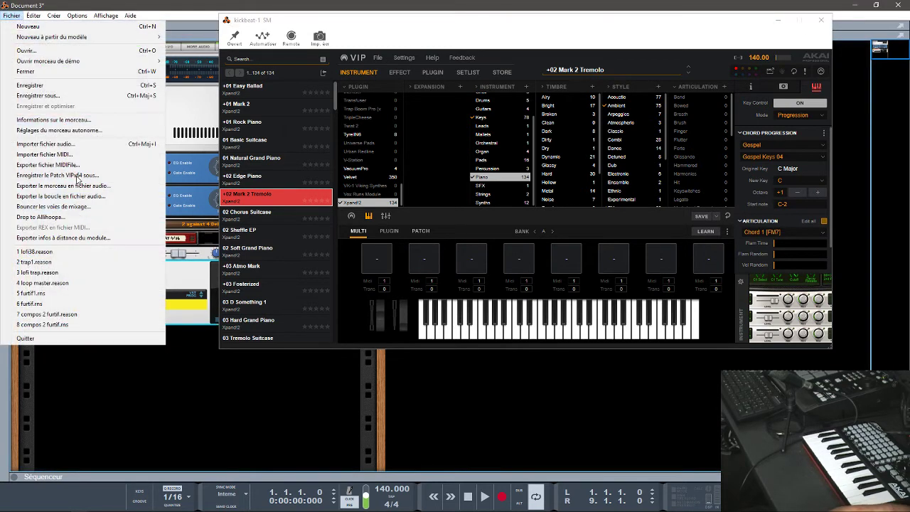
left_click(78, 251)
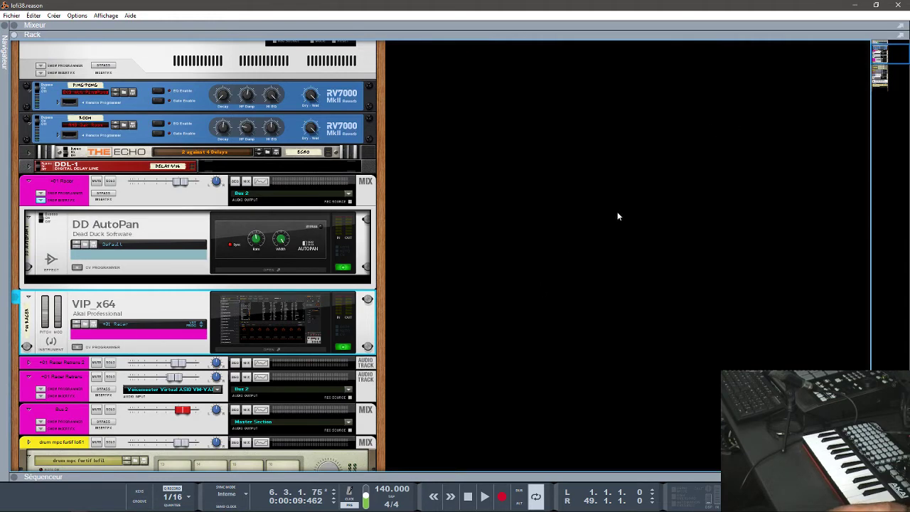
left_click(854, 7)
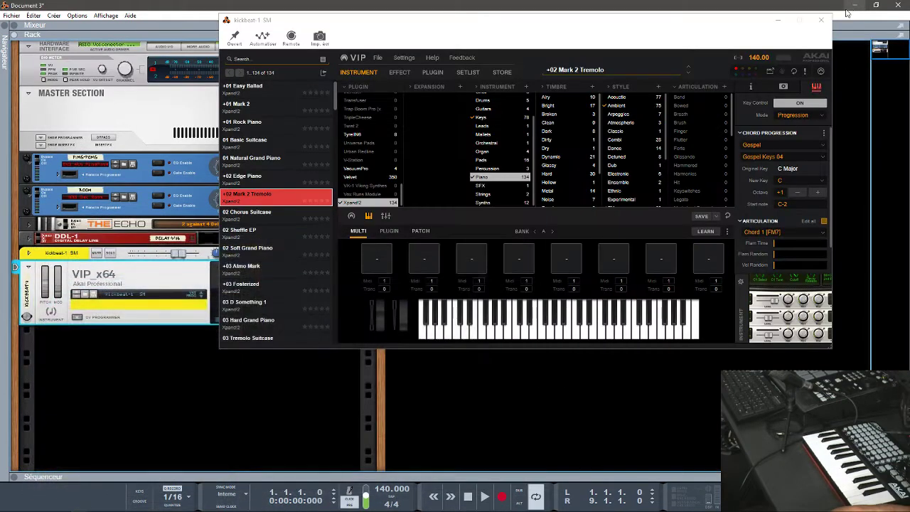
- Close the VIP plugin window and the Xpand!2 window, and close Document 3 without saving
left_click(821, 24)
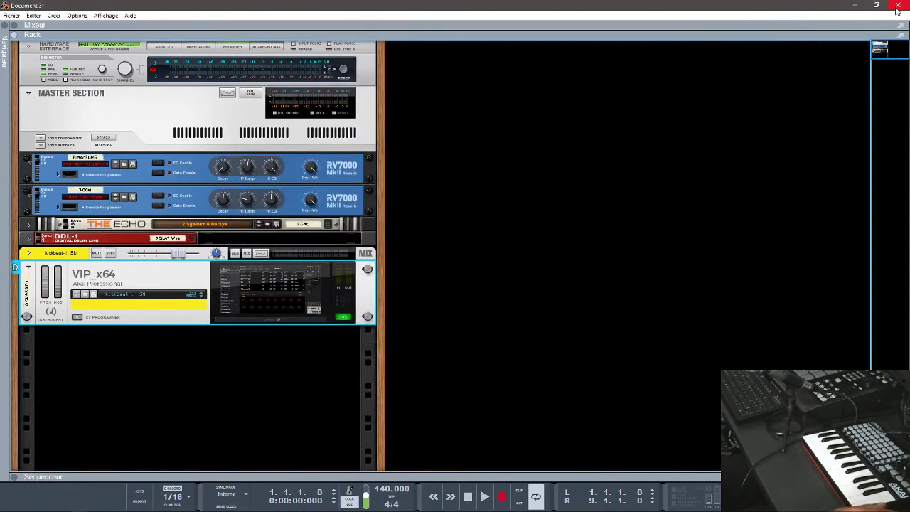
mouse_move(10, 502)
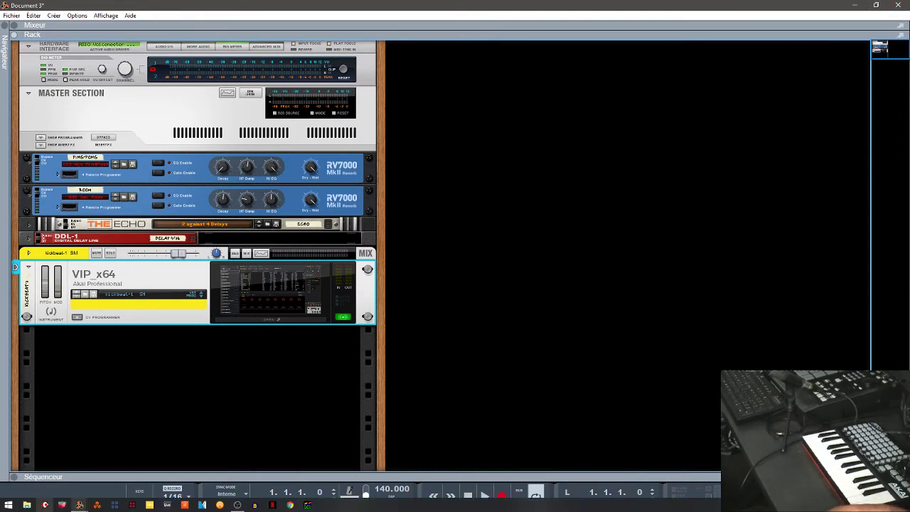
mouse_move(79, 504)
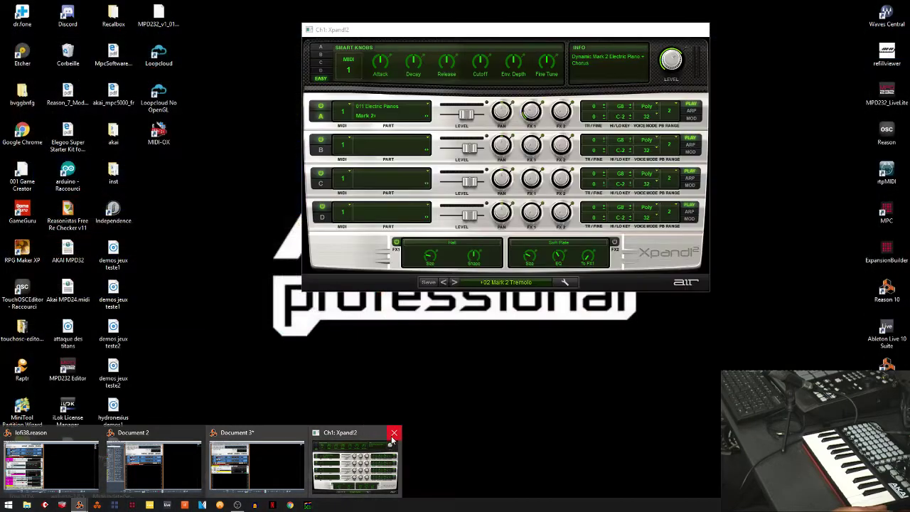
left_click(394, 433)
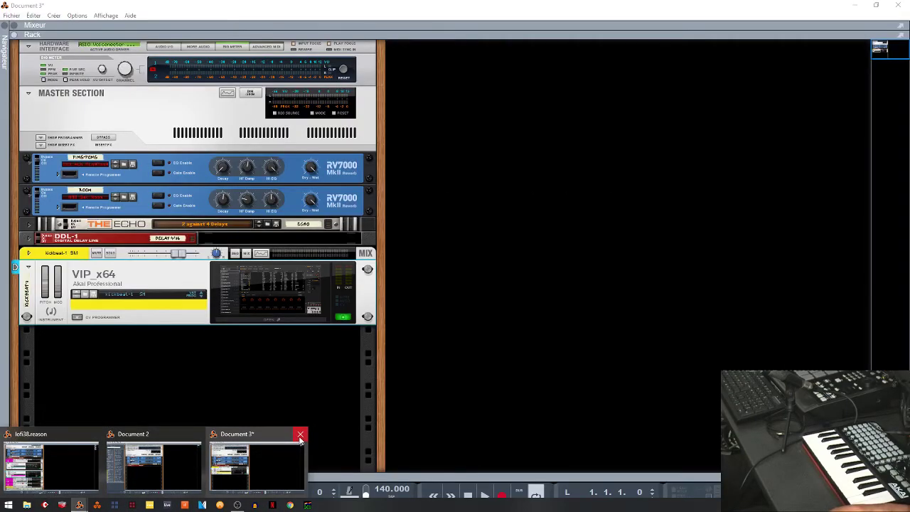
left_click(300, 437)
left_click(454, 271)
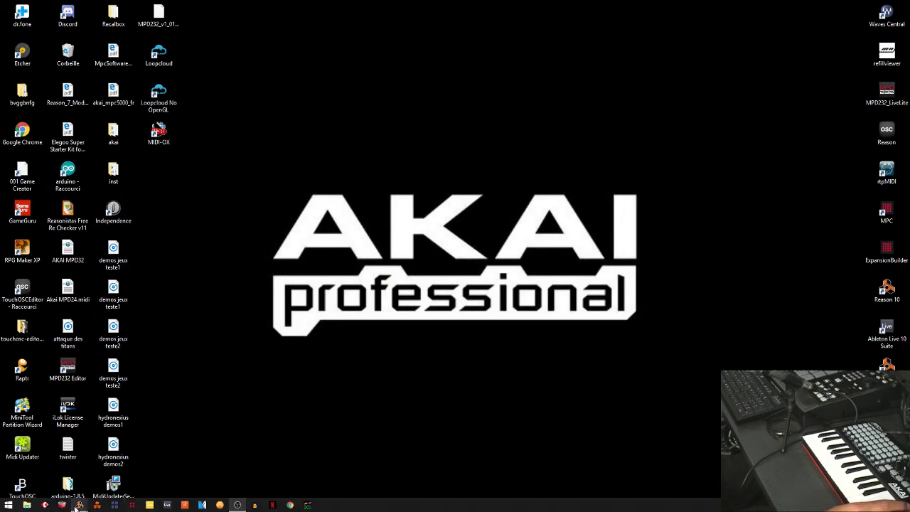
- Close Document 2 and bring the lofi38.reason song to the front
mouse_move(79, 505)
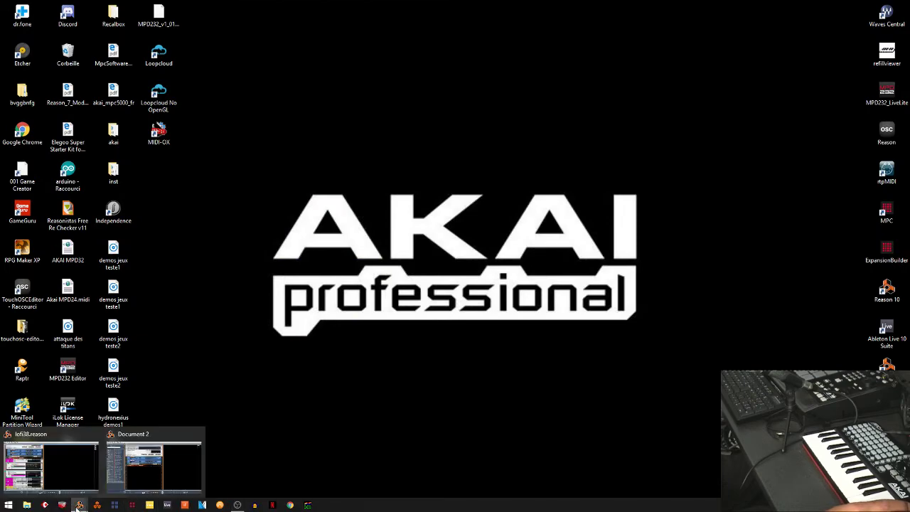
left_click(197, 434)
left_click(101, 468)
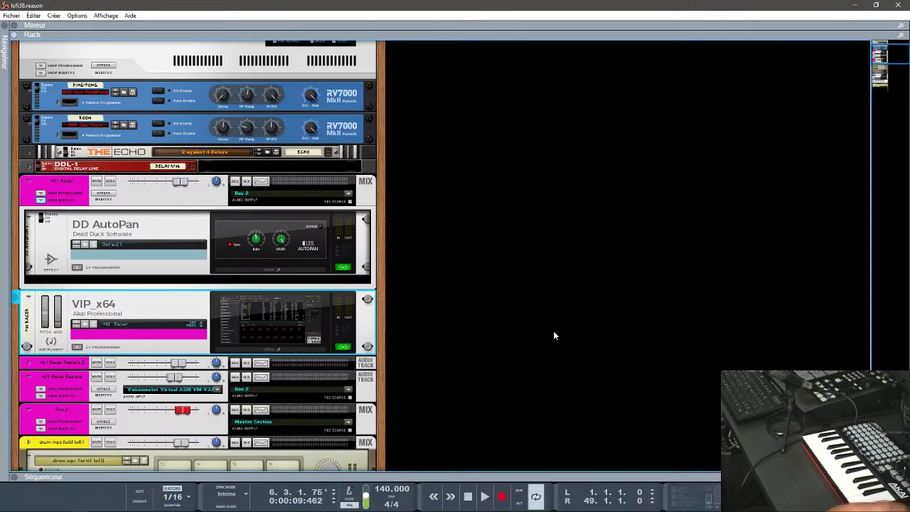
- Examine the +01 Racer VIP instrument and its Xpand!2 editor in the rack, and close both windows
left_click(883, 53)
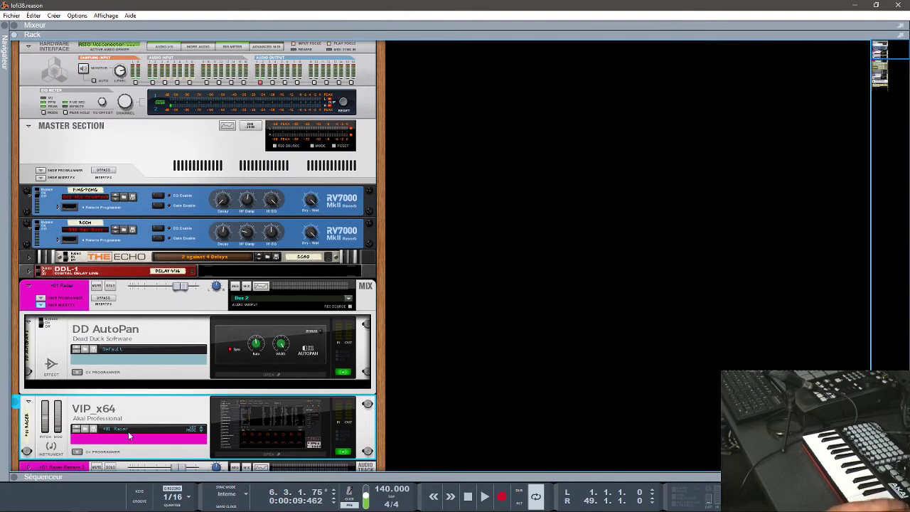
left_click(263, 455)
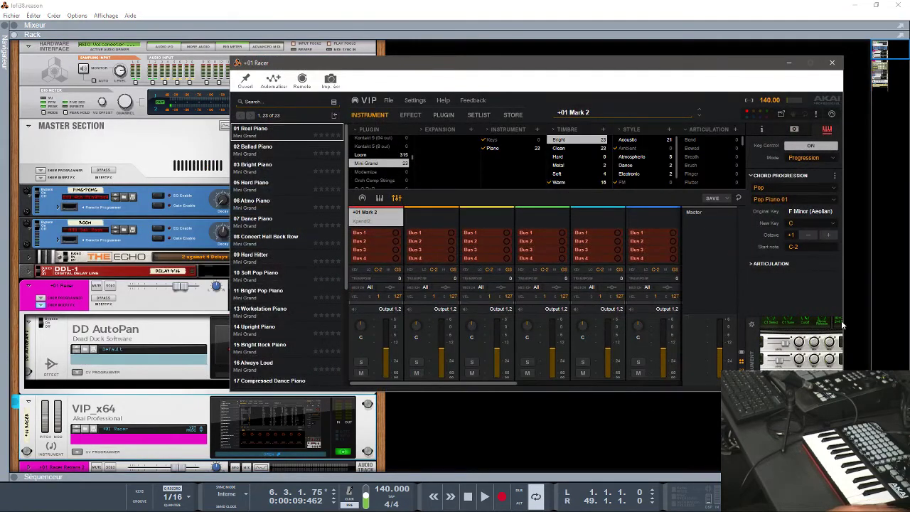
left_click(784, 345)
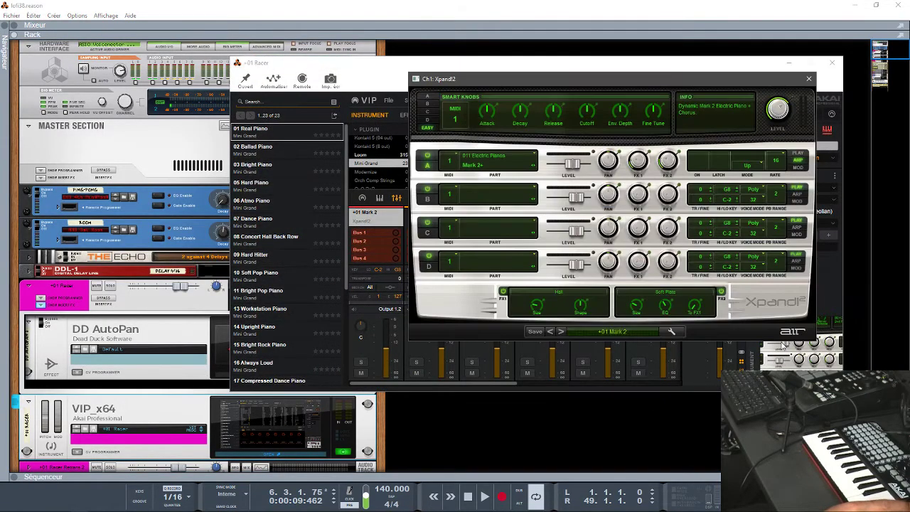
left_click(832, 63)
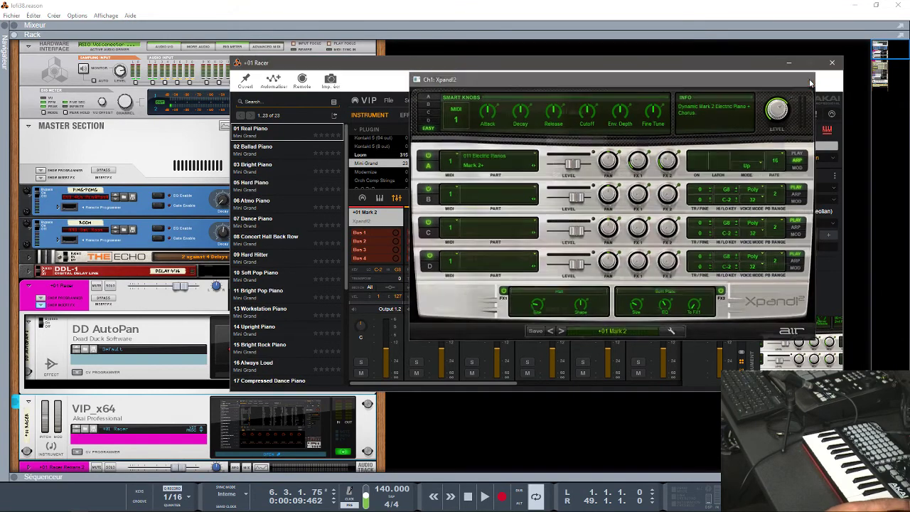
left_click(832, 63)
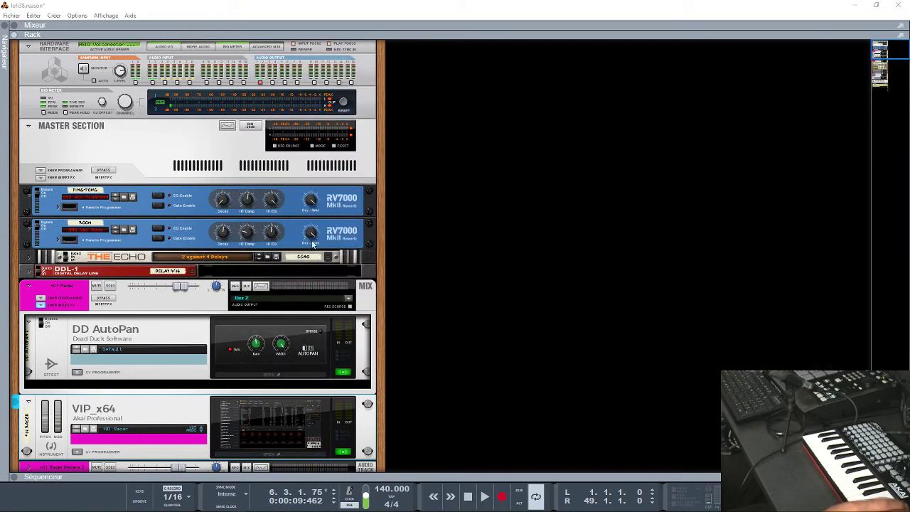
- Show the sequencer and collapse the rack so the song's tracks fill the window
left_click(16, 478)
left_click(14, 477)
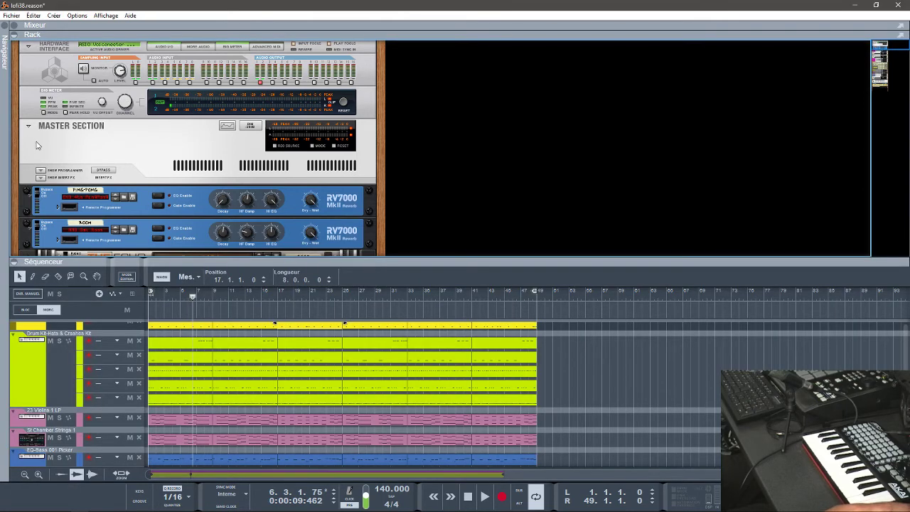
left_click(13, 35)
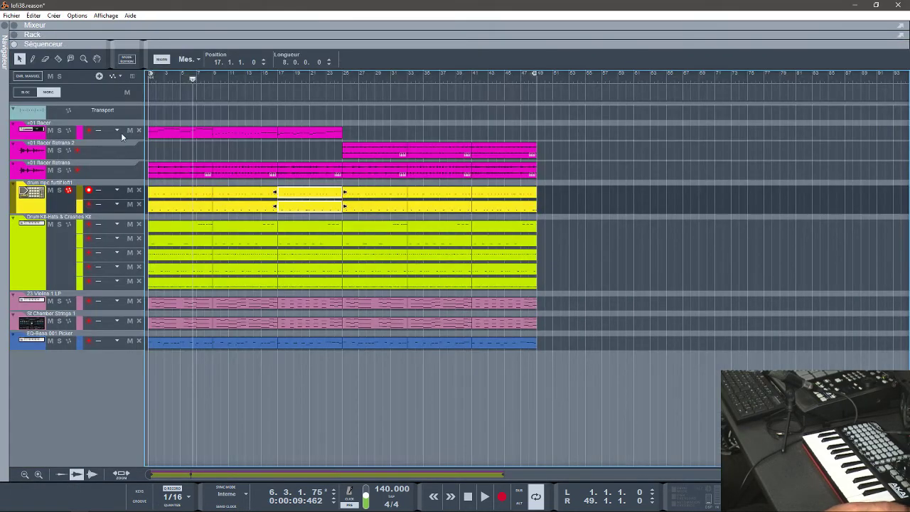
- Solo the +01 Racer track and set the loop's end locator to bar 25
left_click(59, 130)
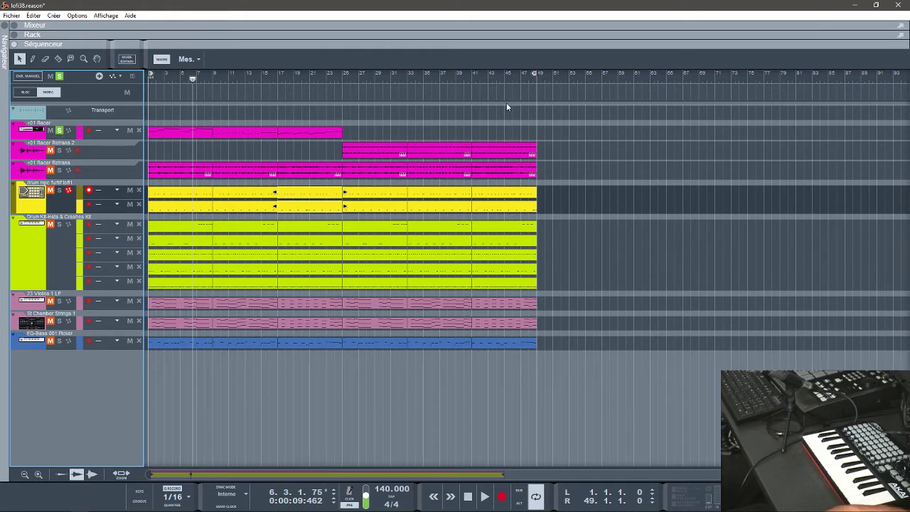
left_click_drag(409, 73, 341, 78)
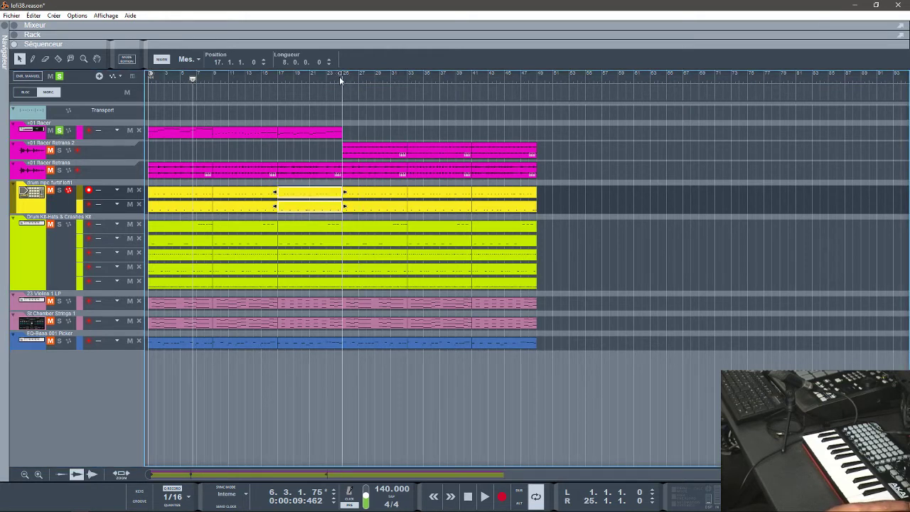
- Play the soloed +01 Racer track from the beginning, and set the loop from bar 25 to bar 49
key("KP_0")
key("space")
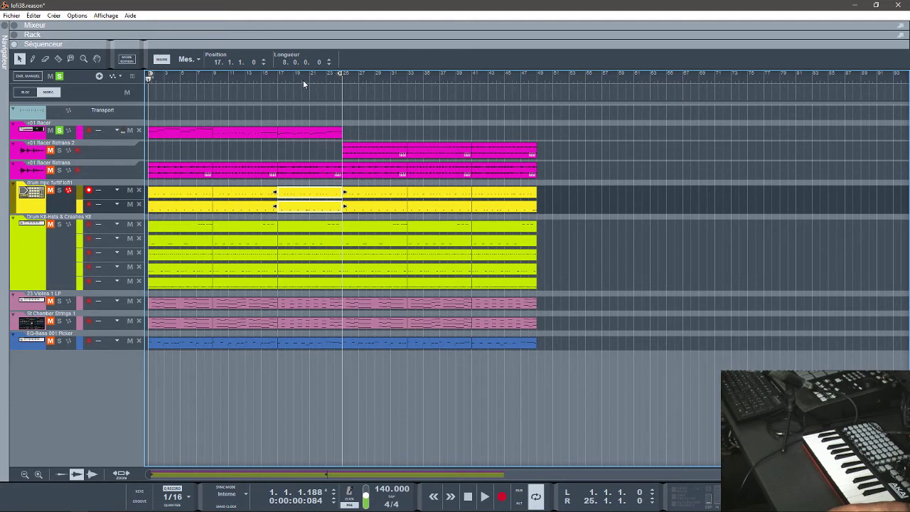
left_click_drag(347, 77, 537, 93)
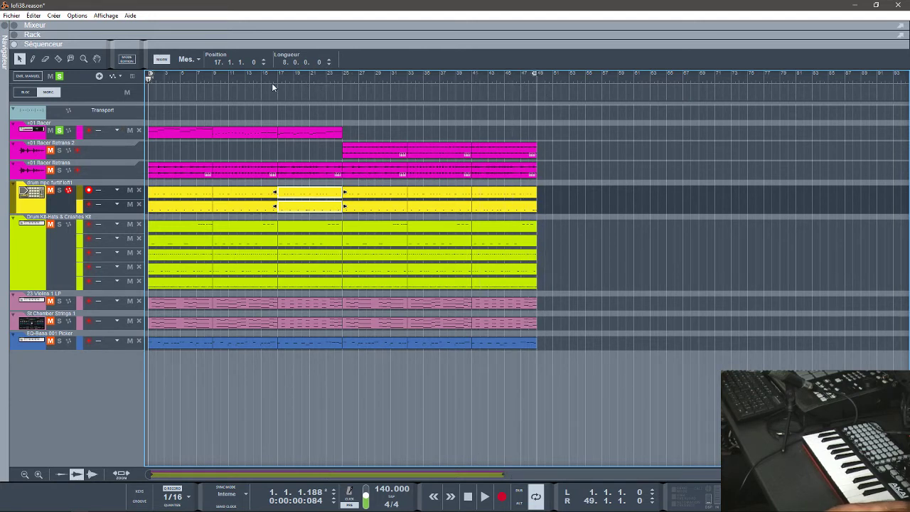
left_click_drag(151, 77, 346, 96)
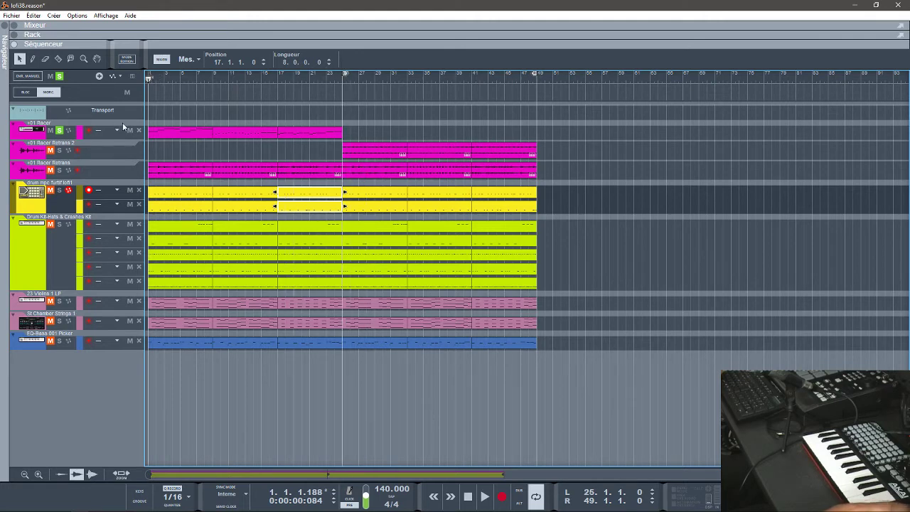
- Show the rack, examine the VIP_x64 instrument and its Xpand!2 editor, and close both windows
left_click(17, 36)
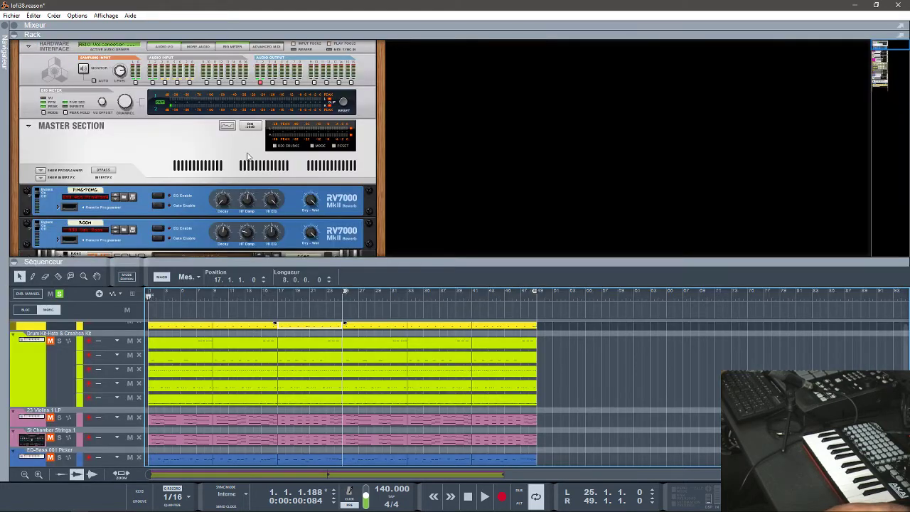
left_click_drag(884, 47, 884, 57)
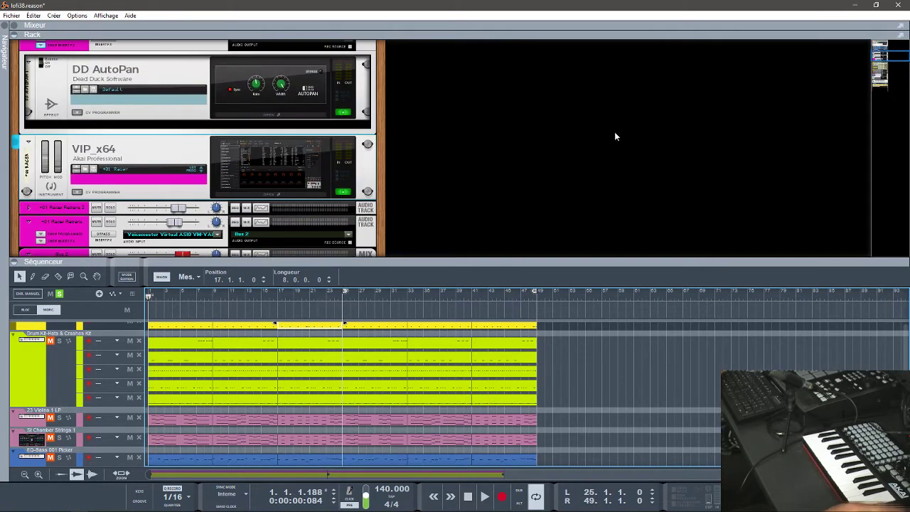
left_click(316, 195)
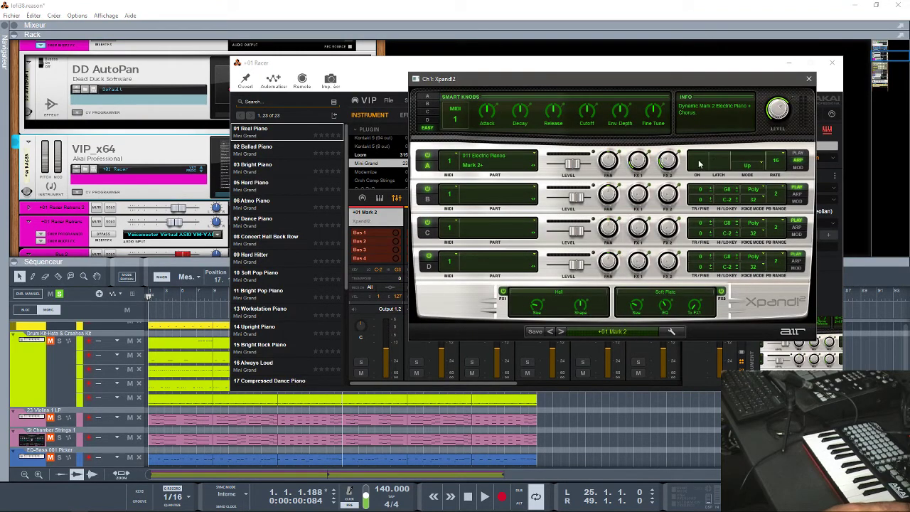
left_click(809, 79)
left_click(832, 62)
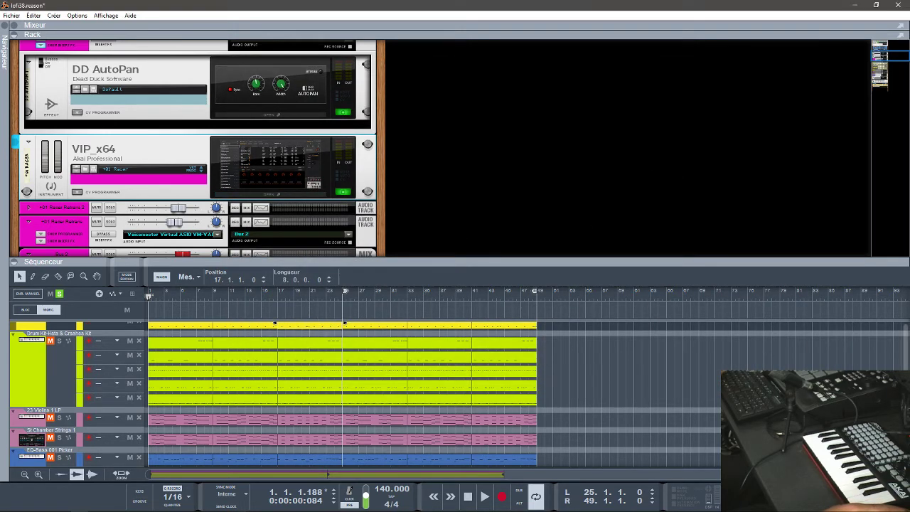
- Solo only the +01 Racer Retrans 2 track and play it from bar 25 to the loop's end
scroll(400, 361, "up", 5)
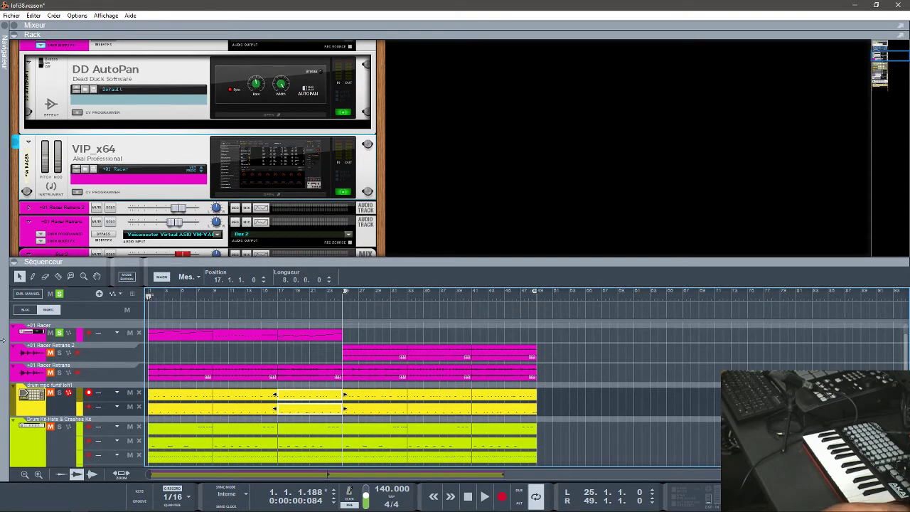
left_click(62, 352)
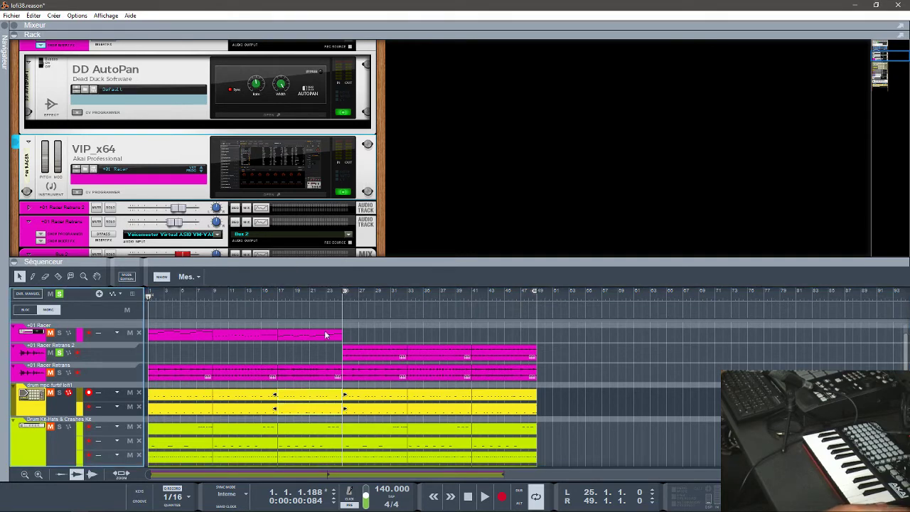
key("KP_1")
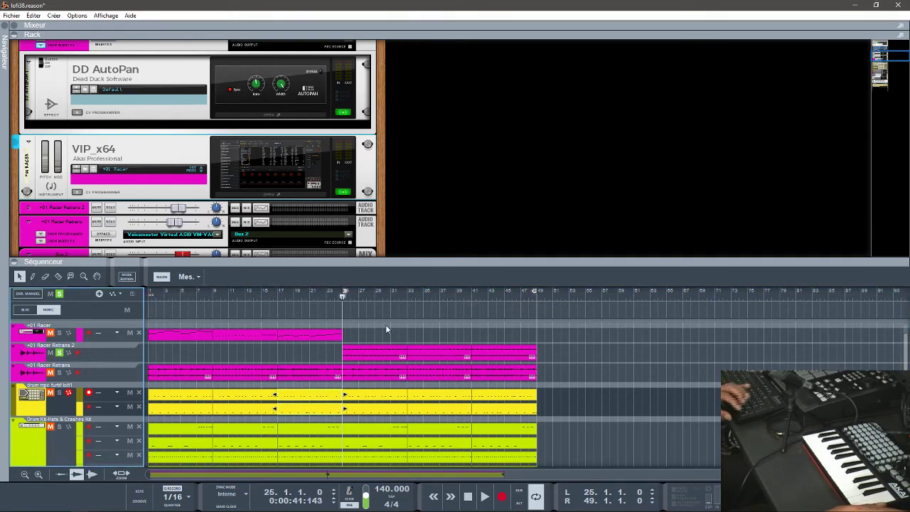
key("space")
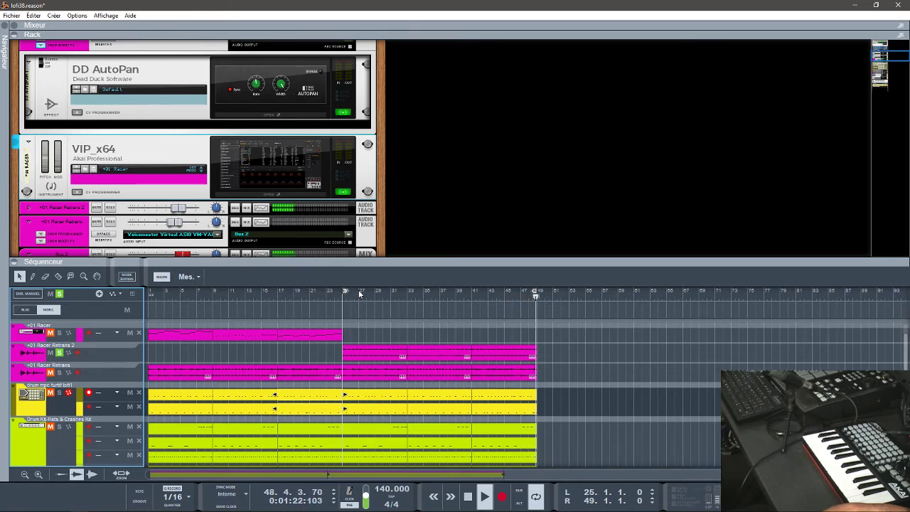
key("space")
- Move the loop's start locator to bar 1, and play the +01 Racer Retrans track alone from the beginning
left_click_drag(346, 292, 153, 291)
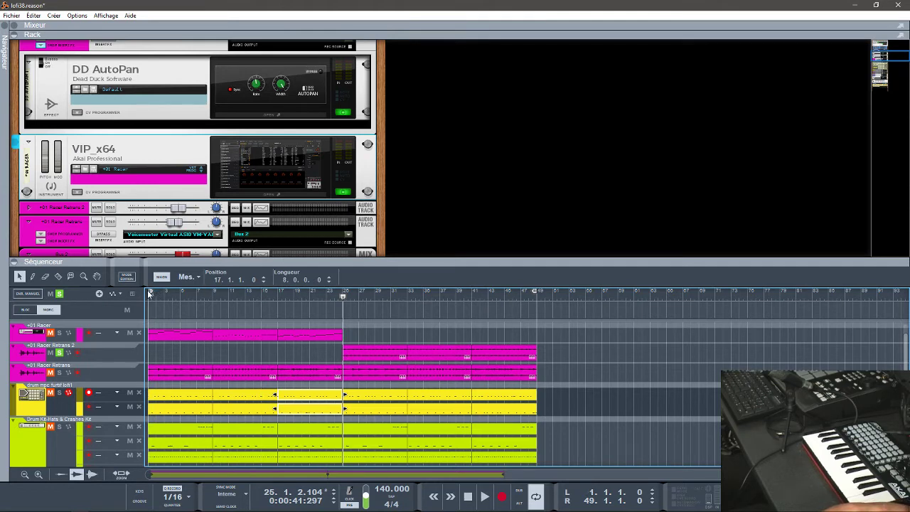
left_click(60, 375)
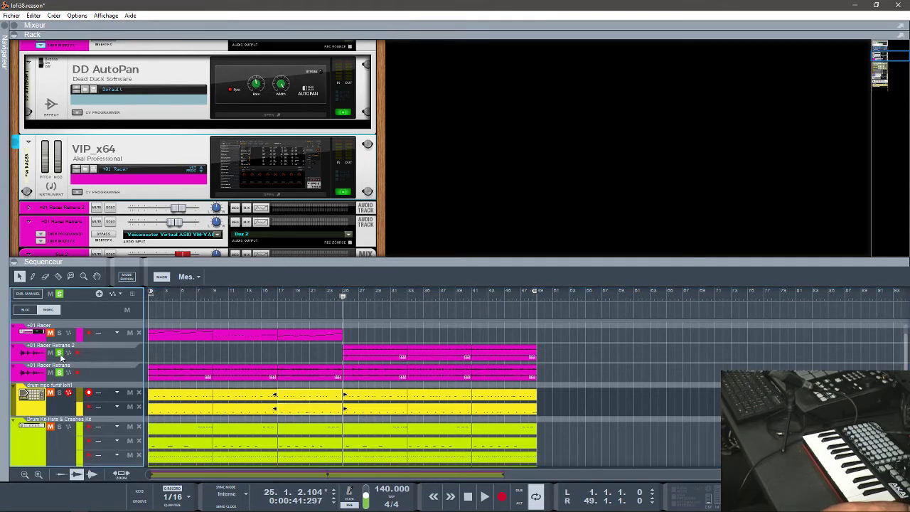
key("shift+Return")
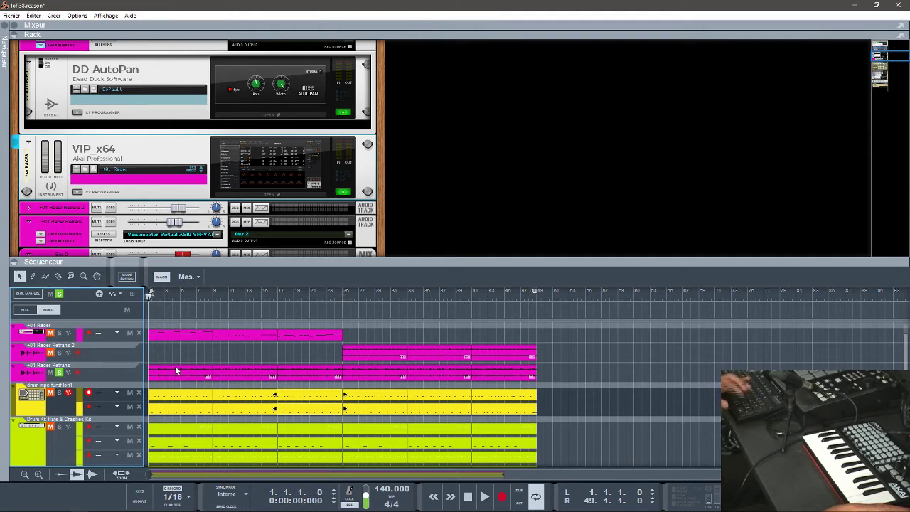
key("space")
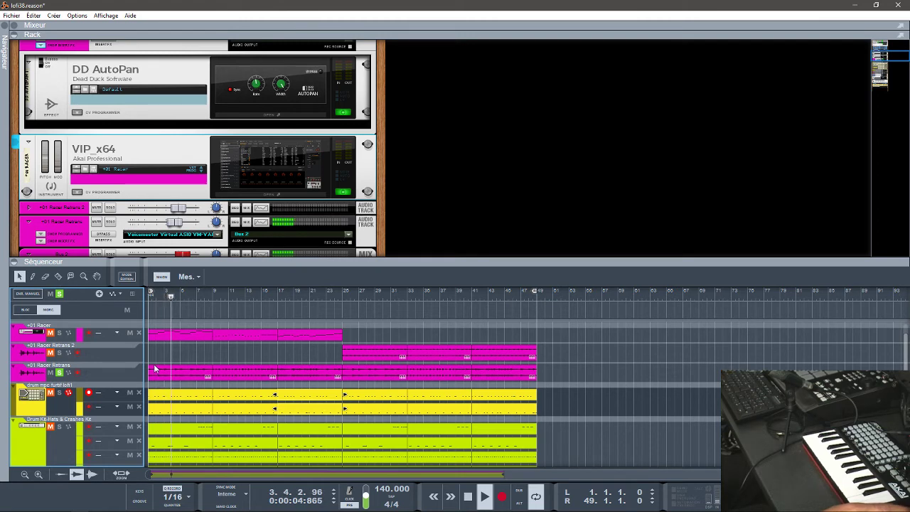
key("space")
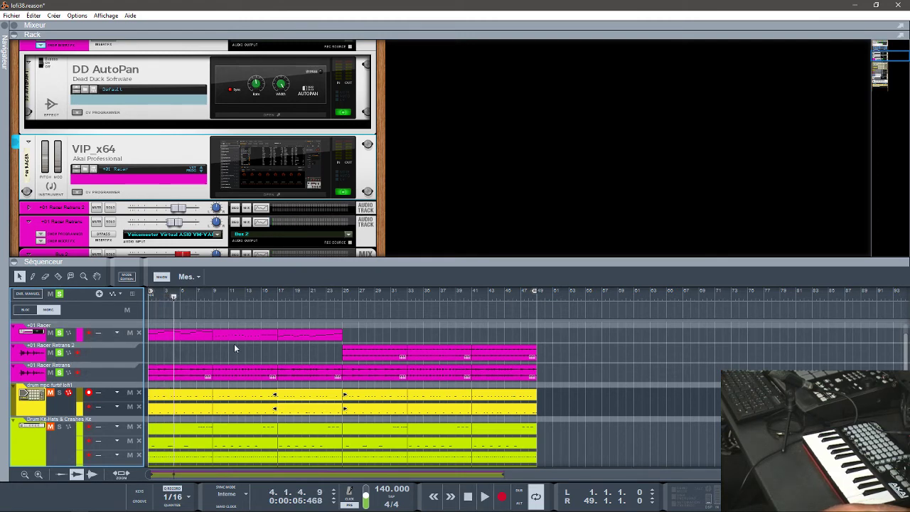
- Play the three soloed +01 Racer tracks from the beginning, and add the drum mpc furtif lofi1 channel to the solo in the mixer
key("KP_0")
key("space")
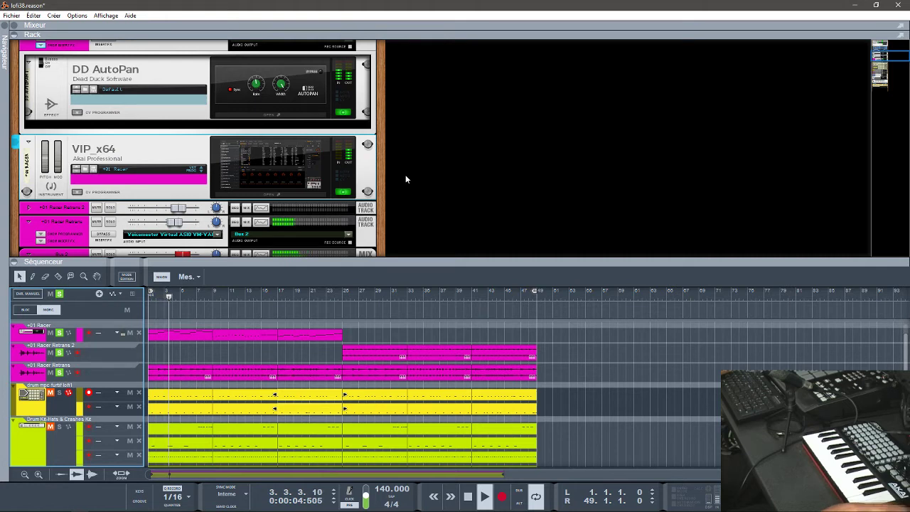
left_click(14, 26)
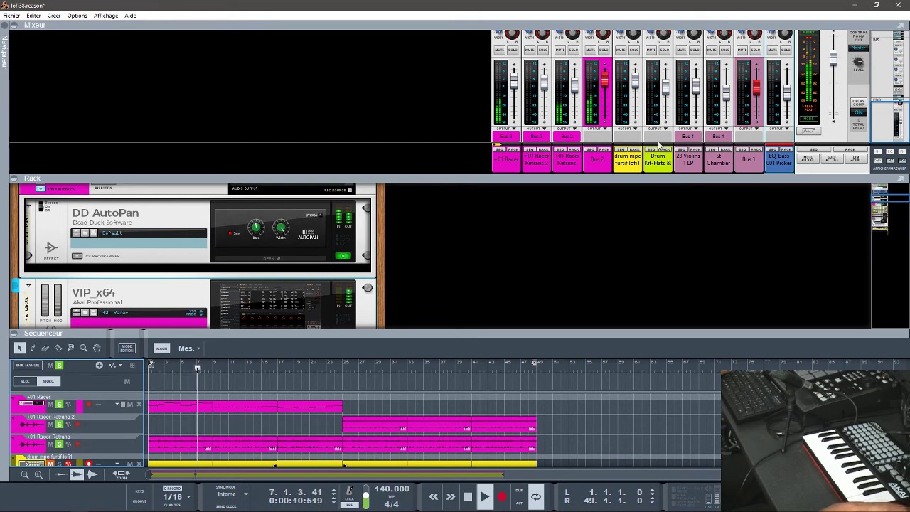
left_click(634, 49)
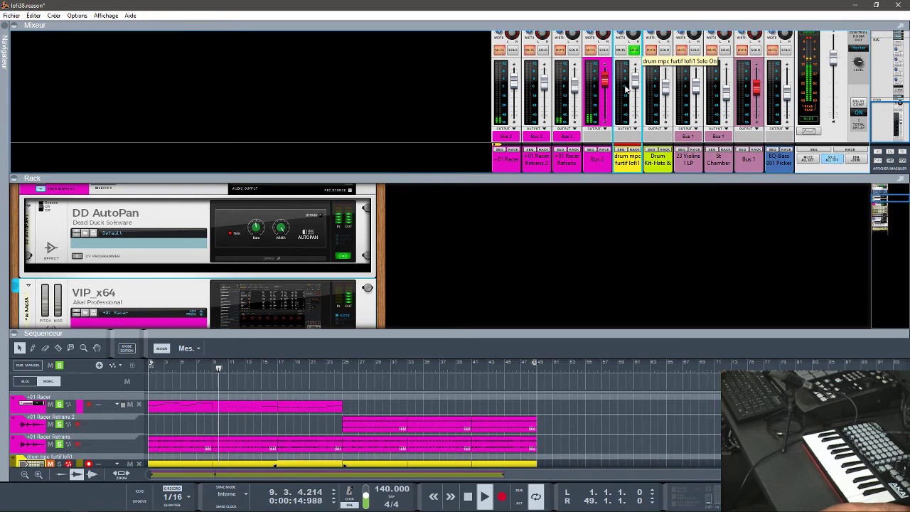
left_click(634, 50)
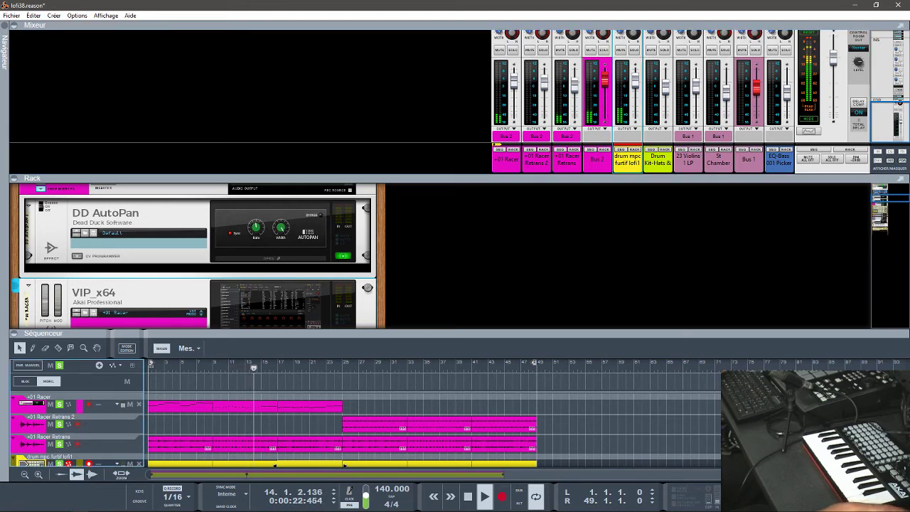
- Add the Drum Kit-Hats & Crashes Kit track to the soloed tracks during playback
scroll(309, 434, "down", 3)
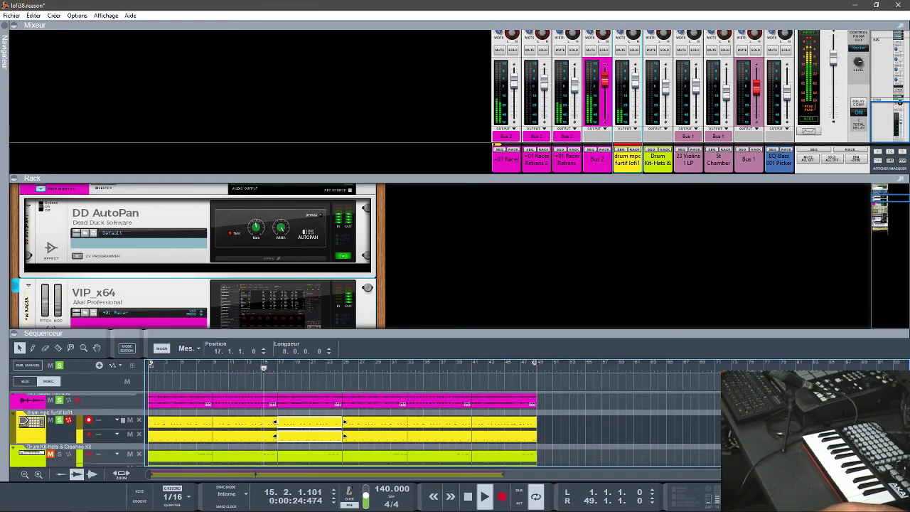
left_click(50, 453)
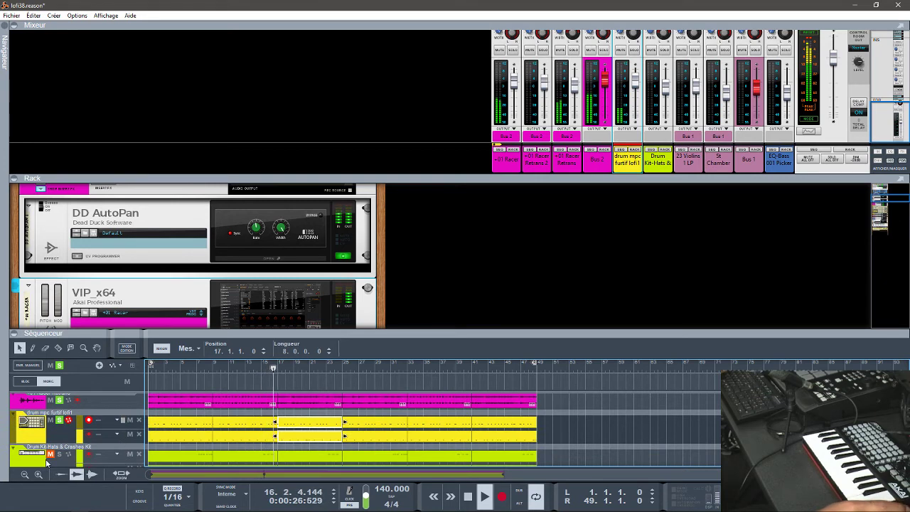
left_click(61, 456)
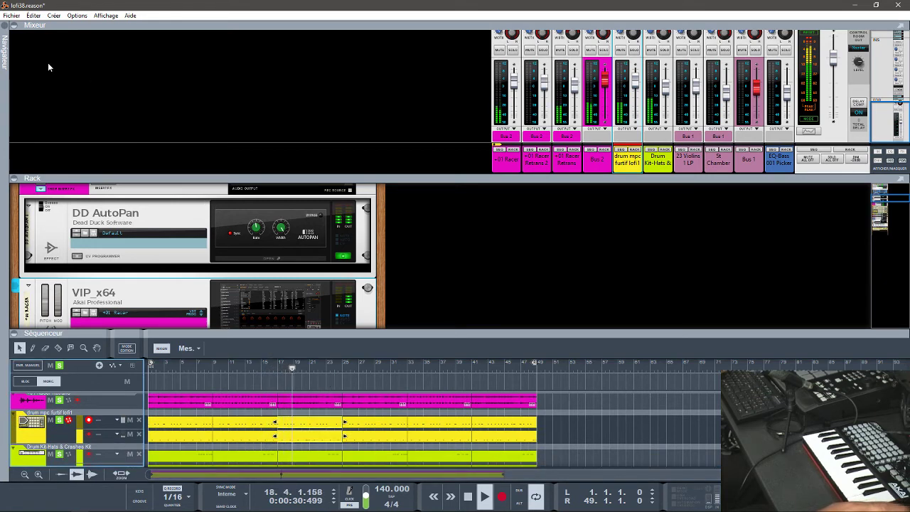
- Hide the mixer and unfold the Drum Kit-Hats & Crashes Kit device in the rack
left_click(14, 25)
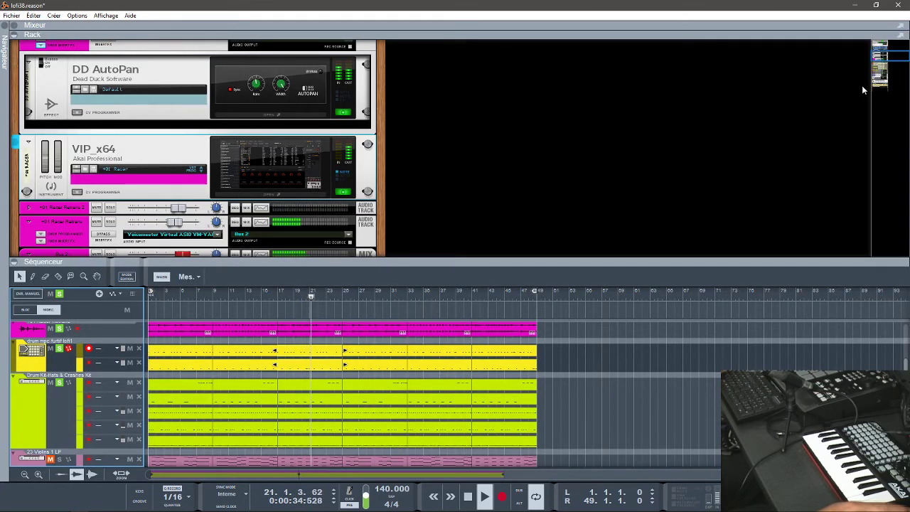
left_click_drag(887, 57, 887, 72)
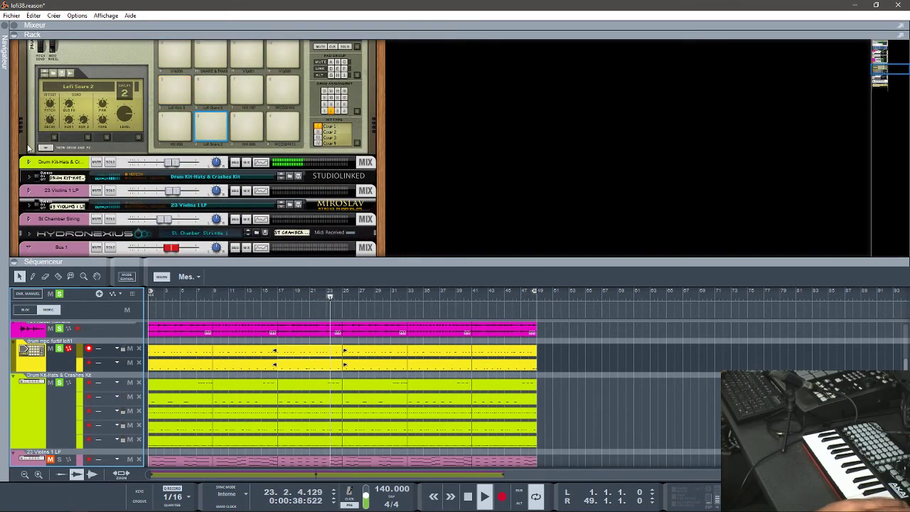
left_click(31, 176)
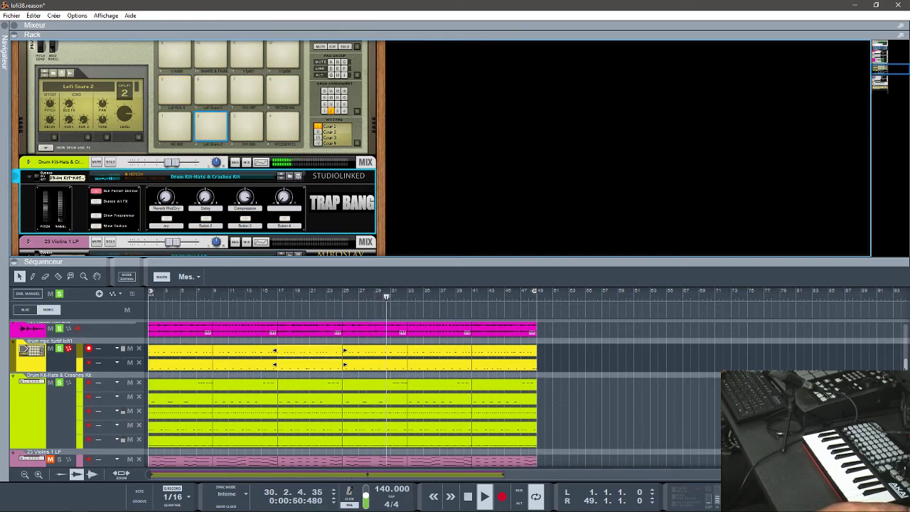
- Add the 23 Violins 1 LP and St Chamber Strings 1 tracks to the soloed tracks
left_click_drag(905, 383, 905, 396)
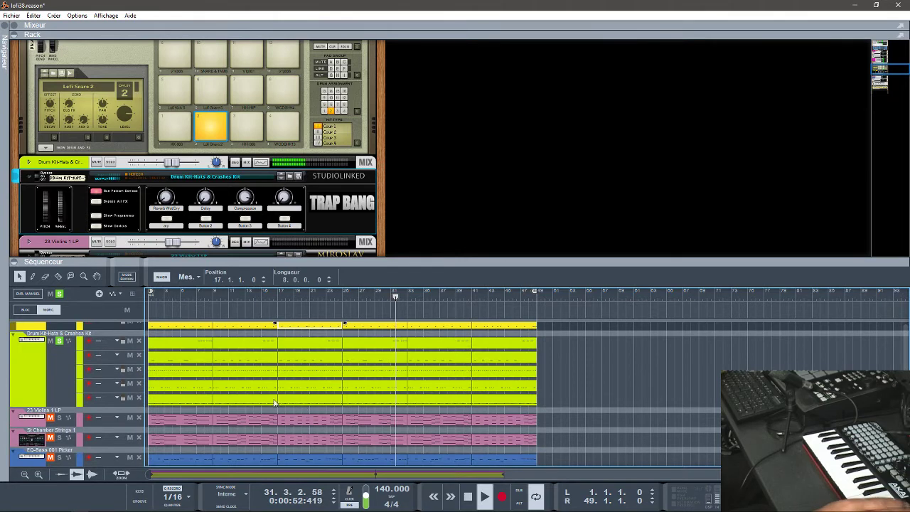
left_click(60, 418)
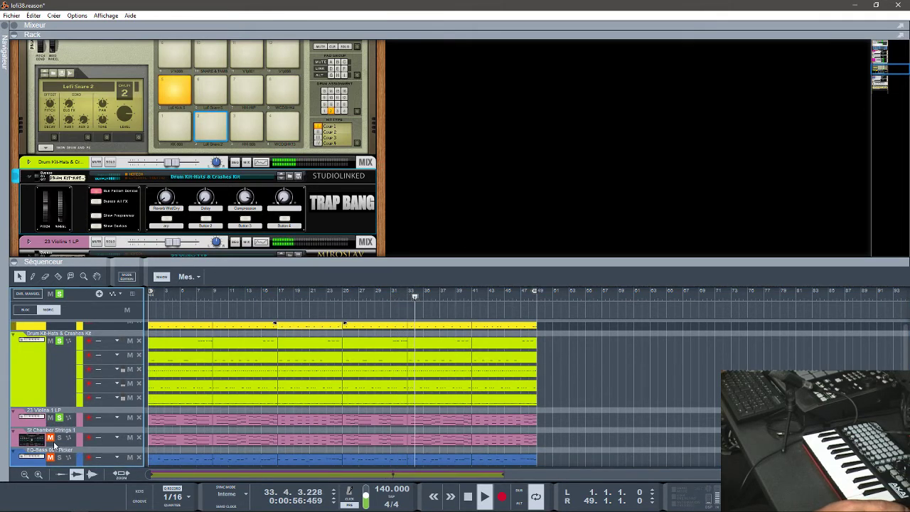
left_click(59, 438)
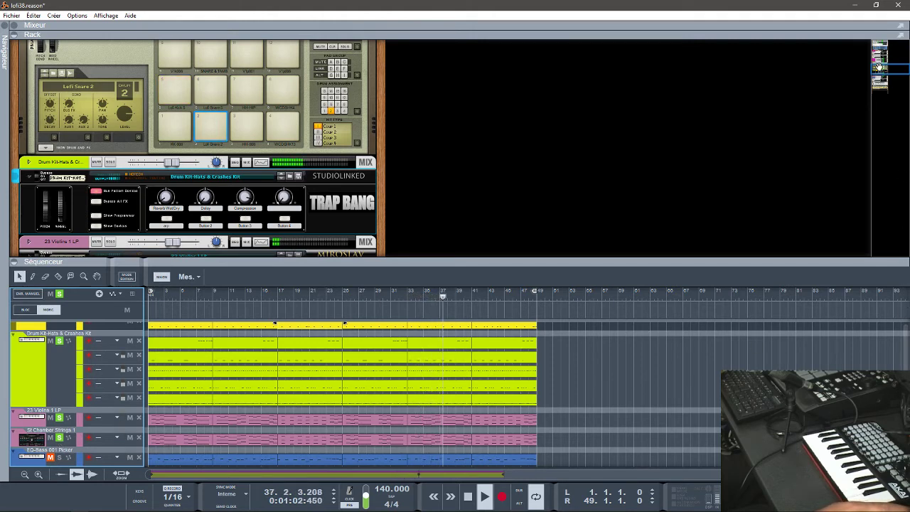
- Unfold the 23 Violins 1 LP and Hydronexius St Chamber Strings 1 devices in the rack
left_click_drag(883, 68, 881, 76)
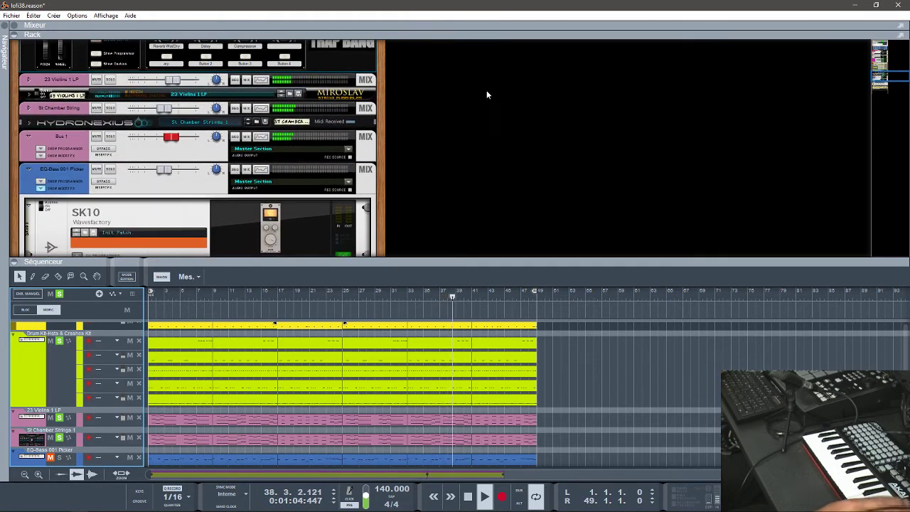
left_click(32, 93)
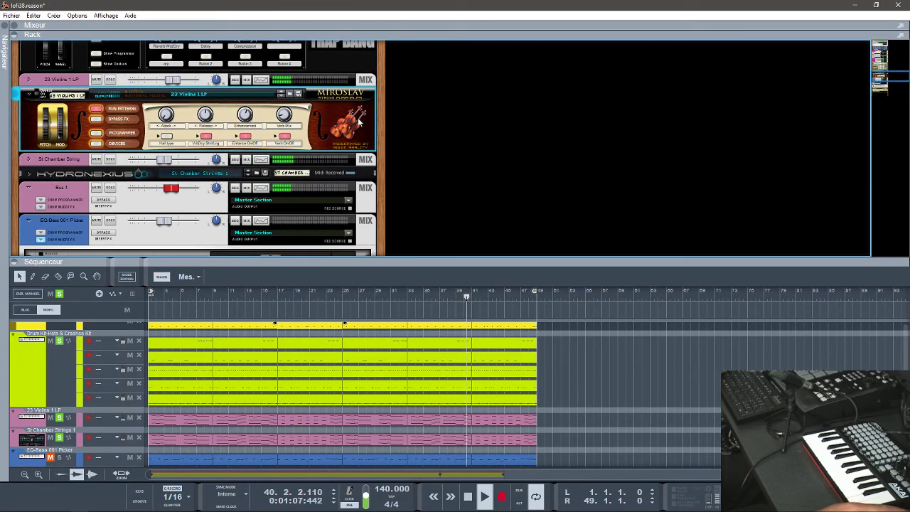
left_click(30, 175)
left_click(29, 174)
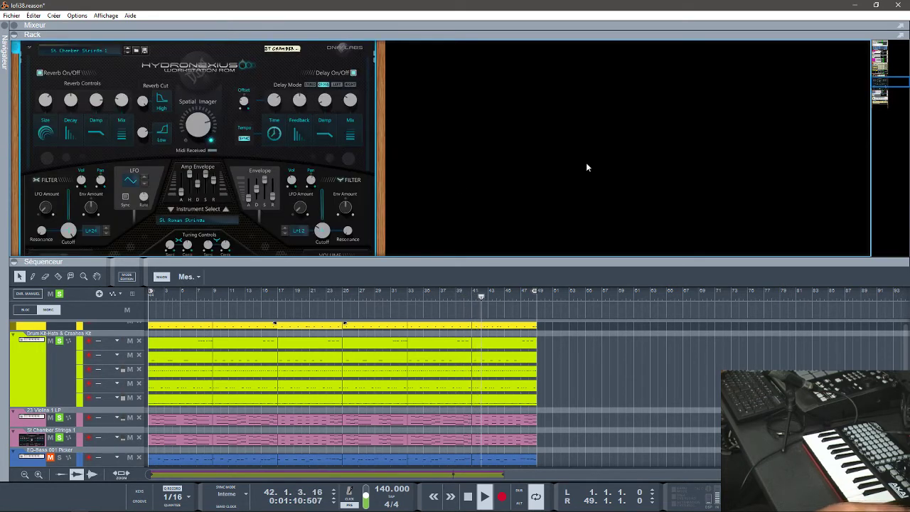
- Show the EQ-Bass 001 Picker devices in the rack, add that track to the solo, and collapse the rack
left_click_drag(874, 82, 879, 93)
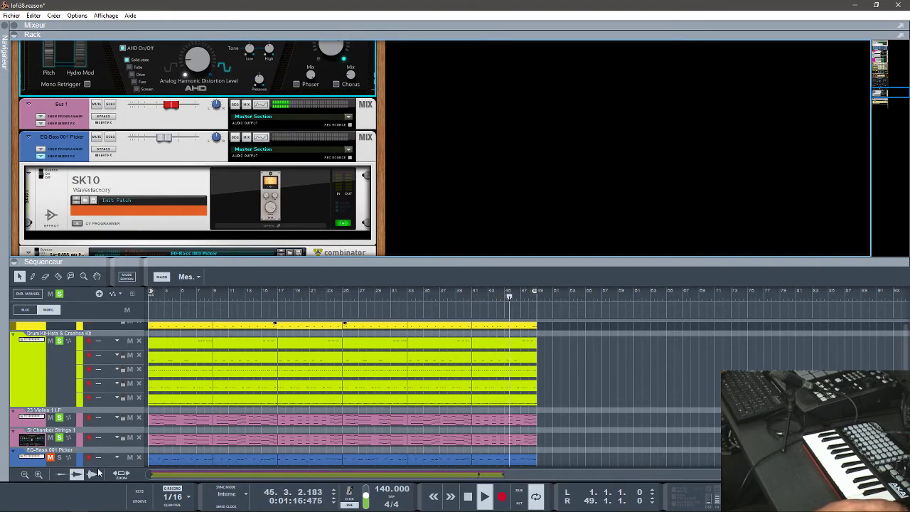
left_click(50, 457)
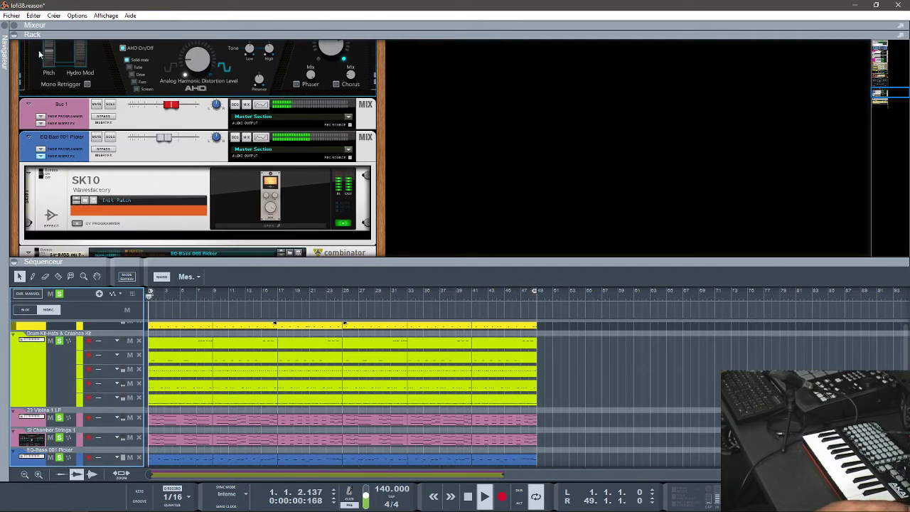
left_click(14, 35)
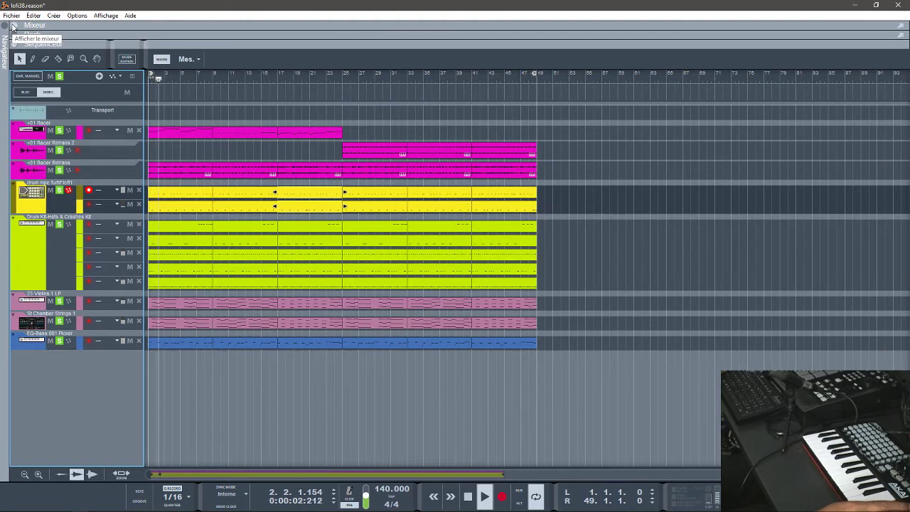
- Show the mixer while the song plays and bring the sequencer's first tracks into view
left_click(14, 26)
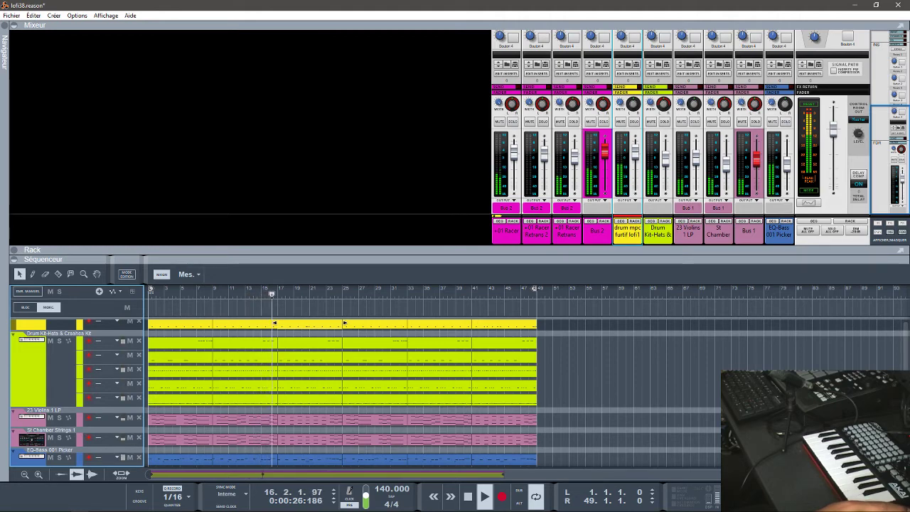
scroll(341, 391, "up", 5)
scroll(341, 391, "up", 3)
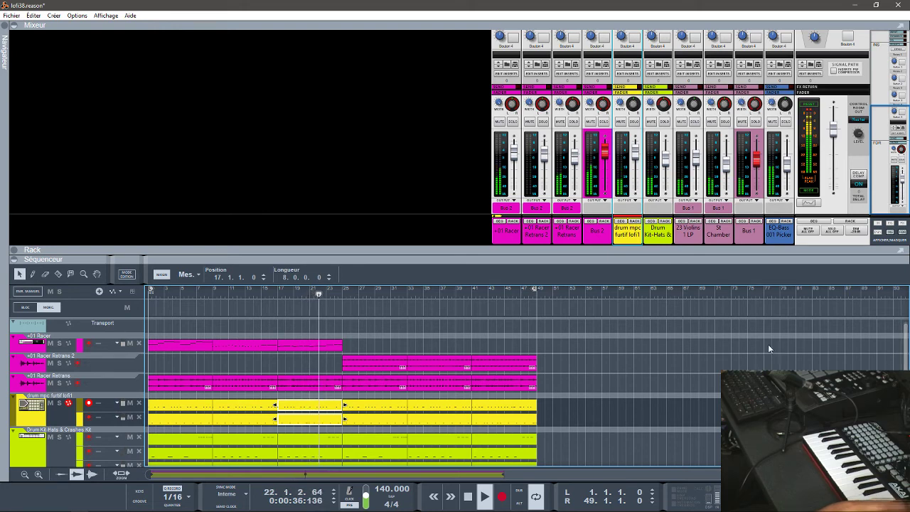
- Hide the mixer, show the rack at the +01 Racer track's VIP_x64 device, and stop playback
left_click(14, 25)
left_click(14, 35)
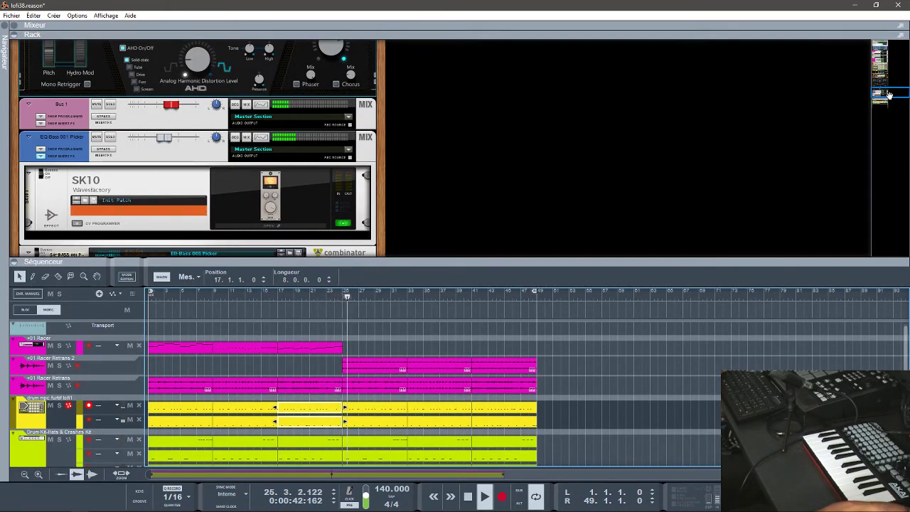
left_click_drag(893, 112, 887, 66)
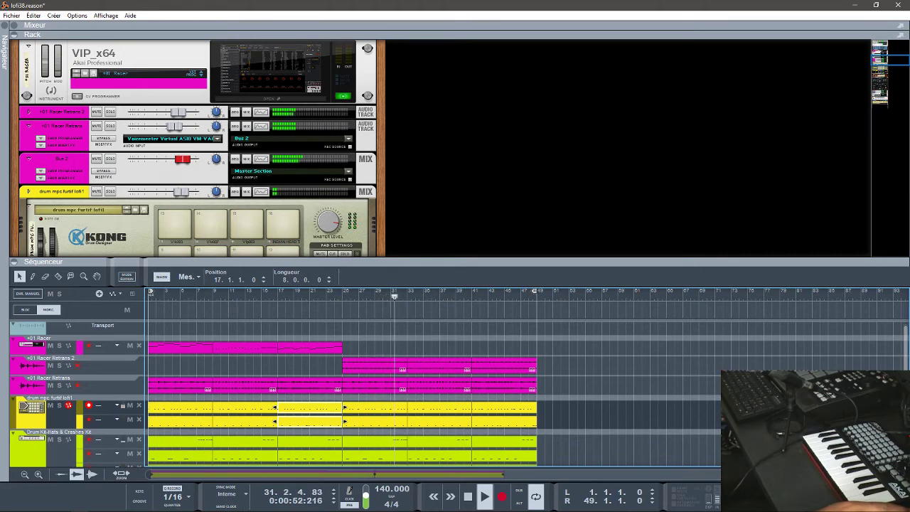
key("space")
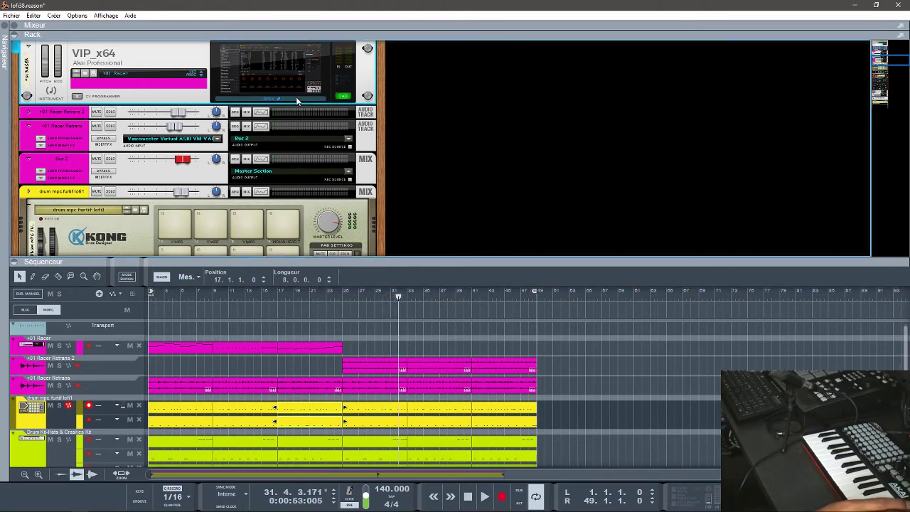
- Open the +01 Racer VIP plugin, inspect its Xpand!2 instrument, and close both windows
left_click(297, 97)
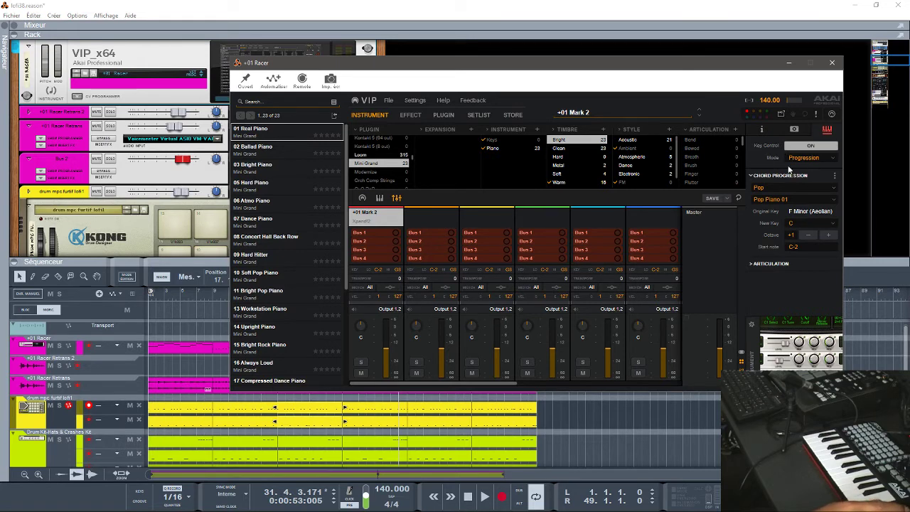
left_click(786, 344)
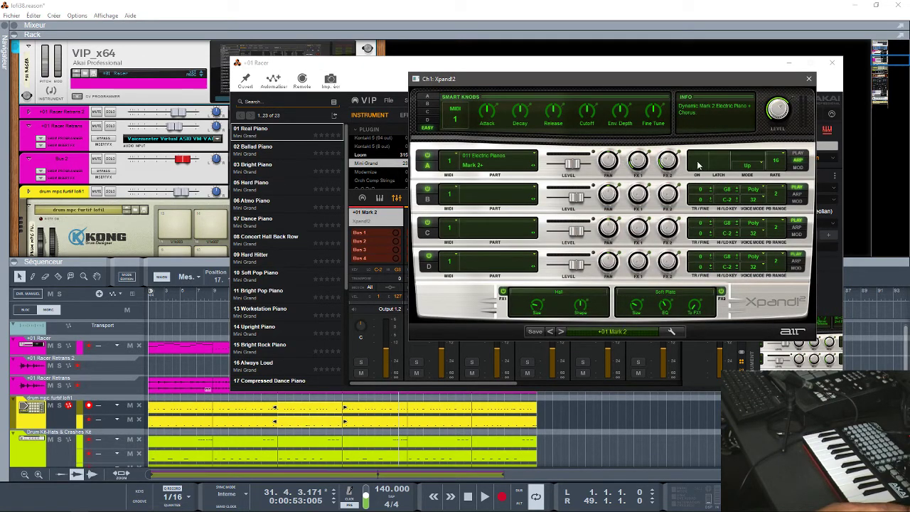
left_click(809, 79)
left_click(832, 62)
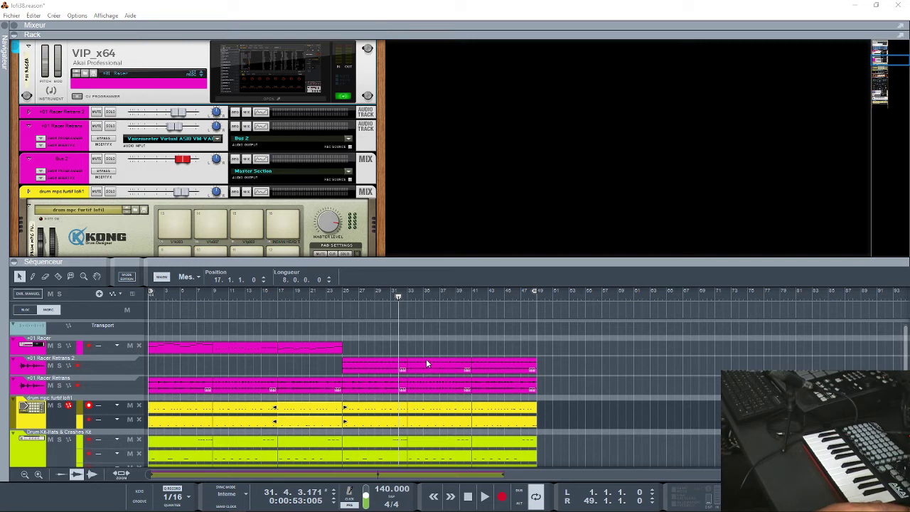
- Return the song position to the start and select the +01 Racer track
left_click(116, 260)
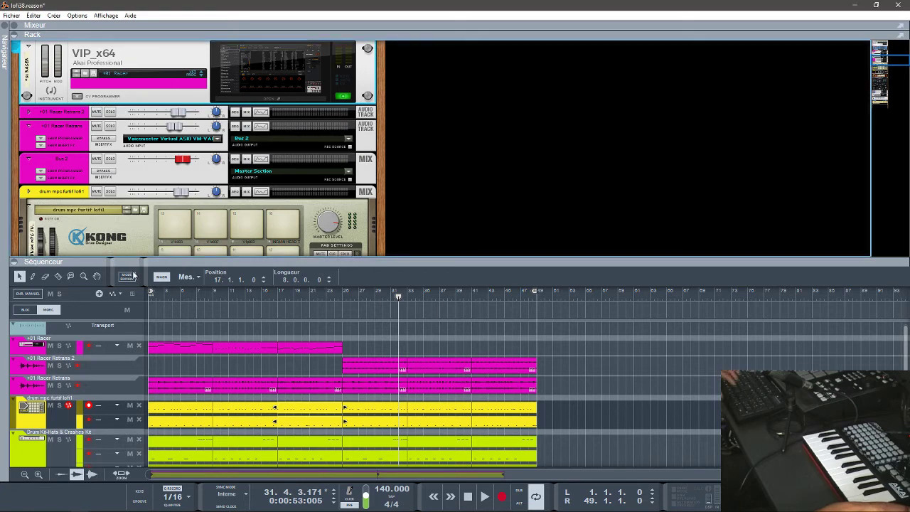
key("KP_0")
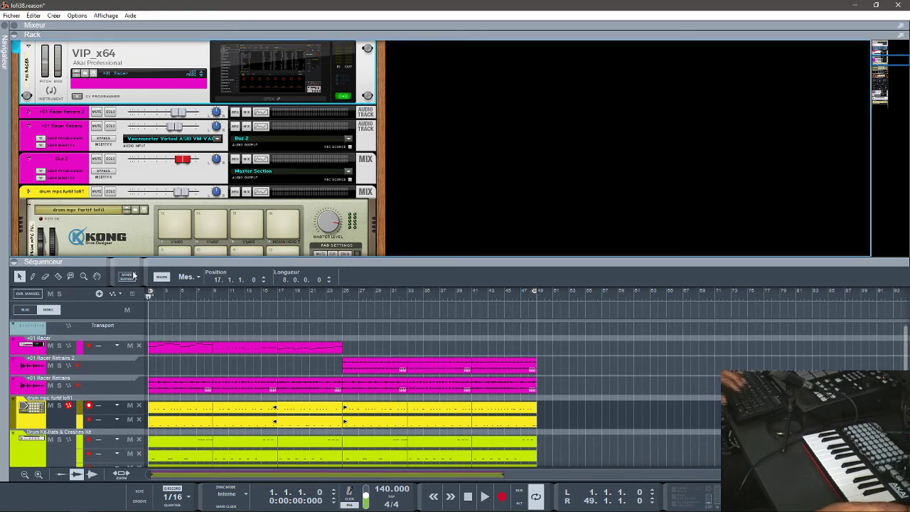
left_click(60, 354)
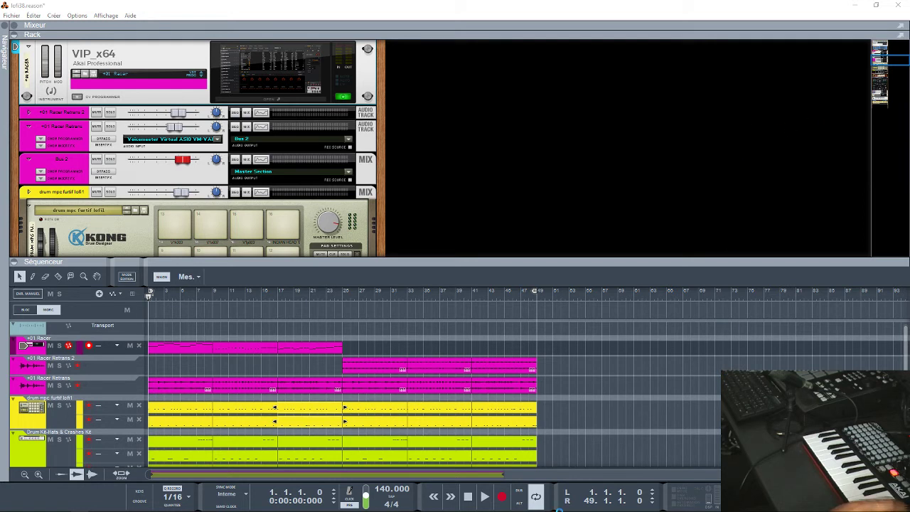
- Switch to Chrome and open the bookmarked Plugin Boutique site
mouse_move(453, 509)
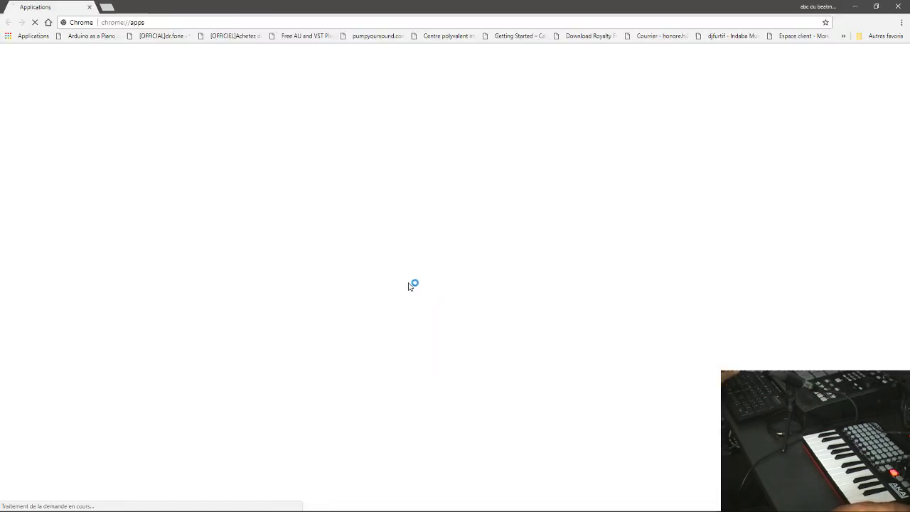
left_click(845, 37)
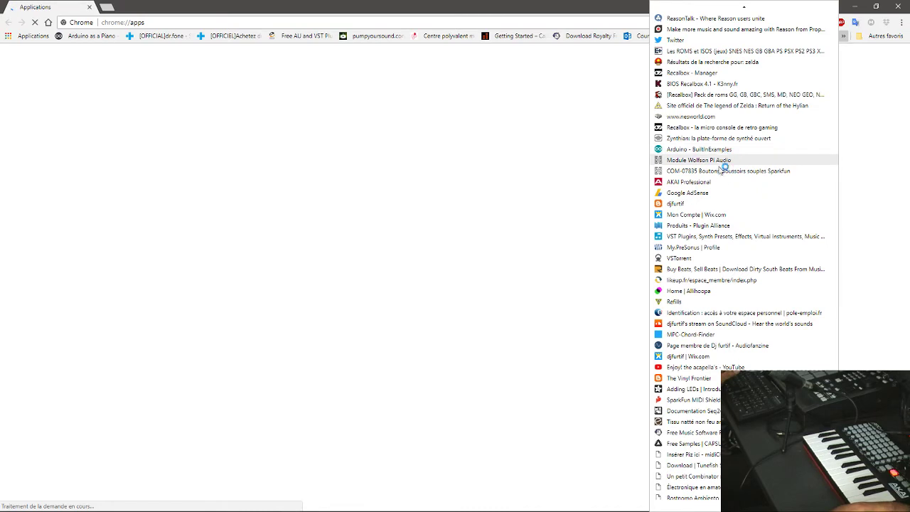
left_click(701, 236)
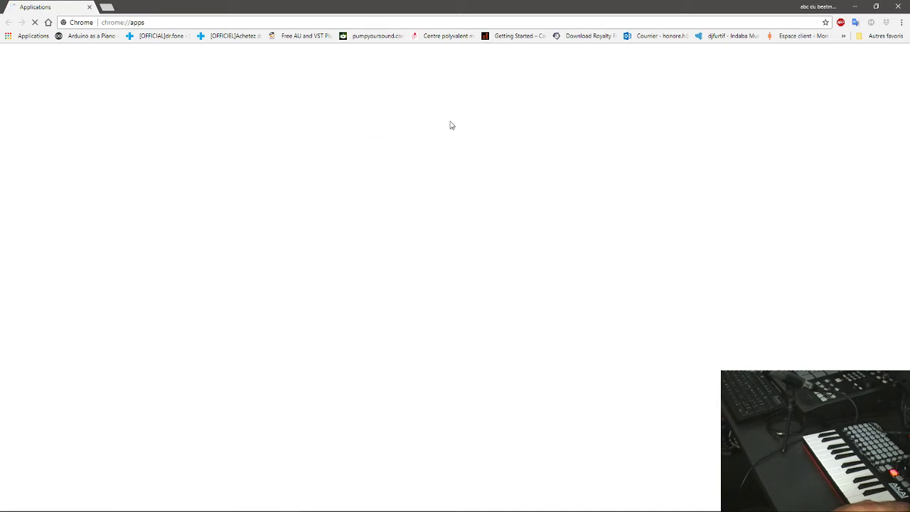
left_click(855, 7)
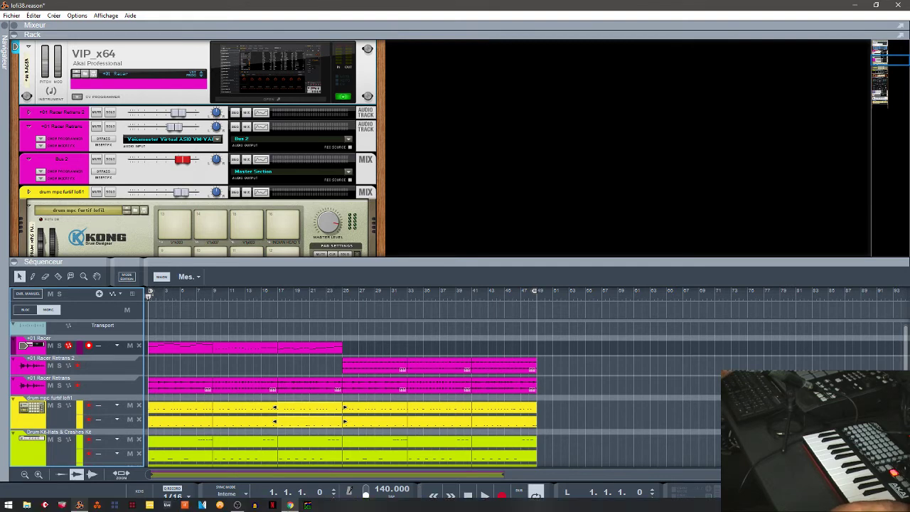
left_click(291, 506)
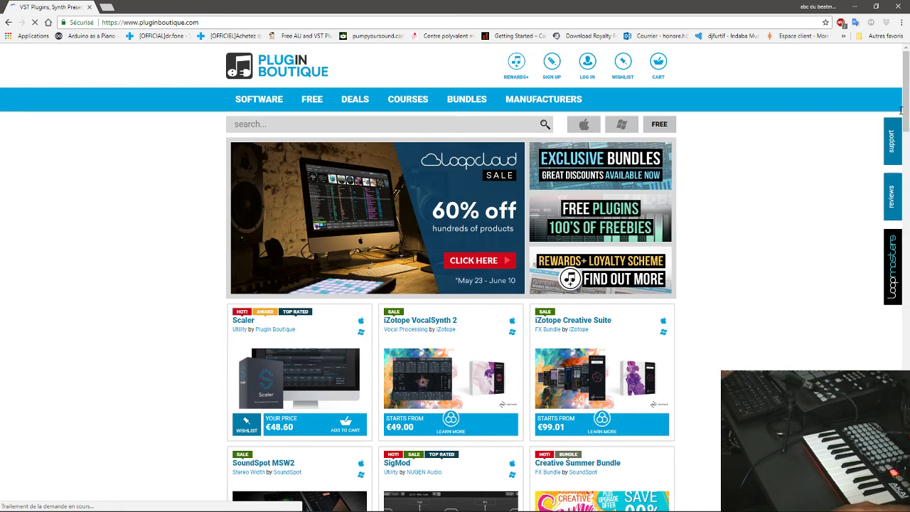
- Search Plugin Boutique for "vip akai"
type("vip")
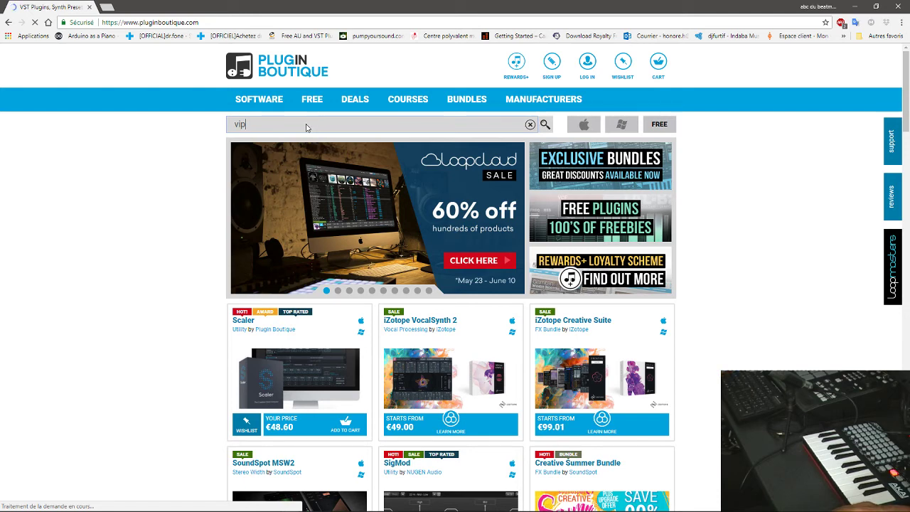
type("vip akai")
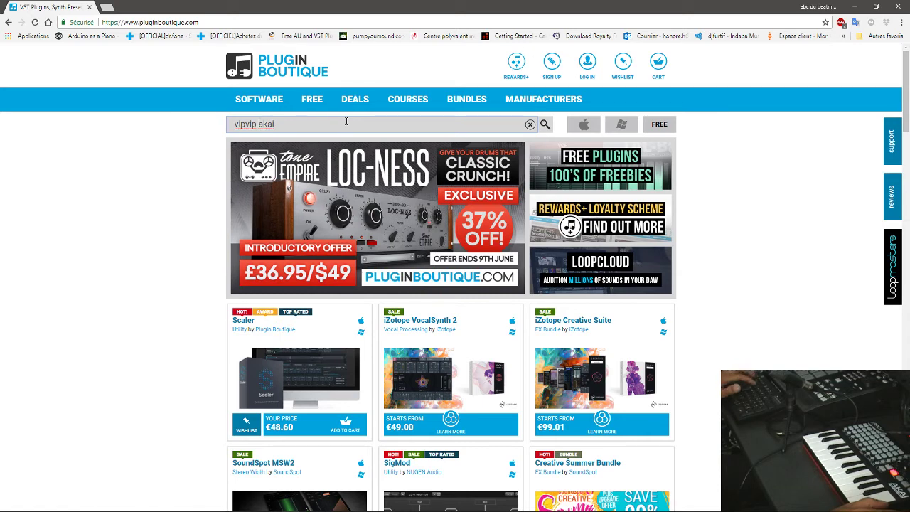
key("BackSpace")
key("BackSpace")
key("BackSpace")
key("BackSpace")
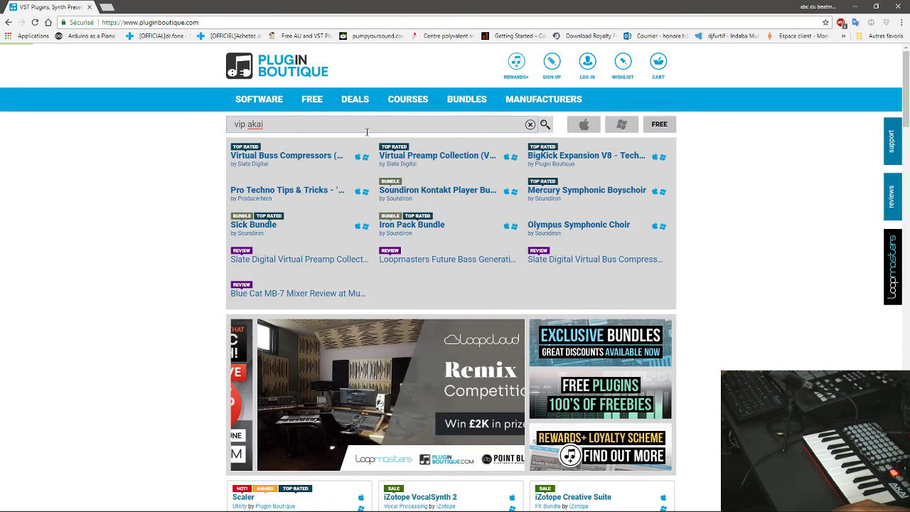
left_click(545, 125)
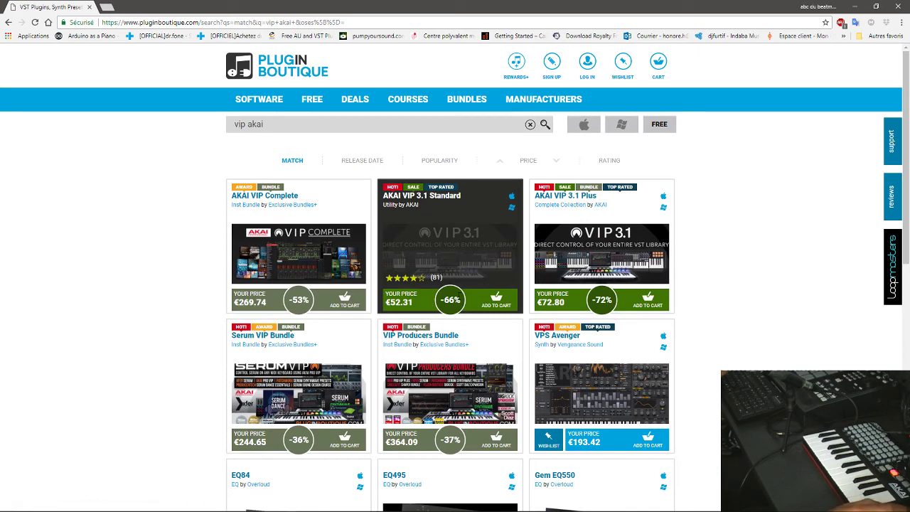
- Open the AKAI VIP 3.1 Plus product page, look through its included plugins, and return to Reason
left_click(605, 262)
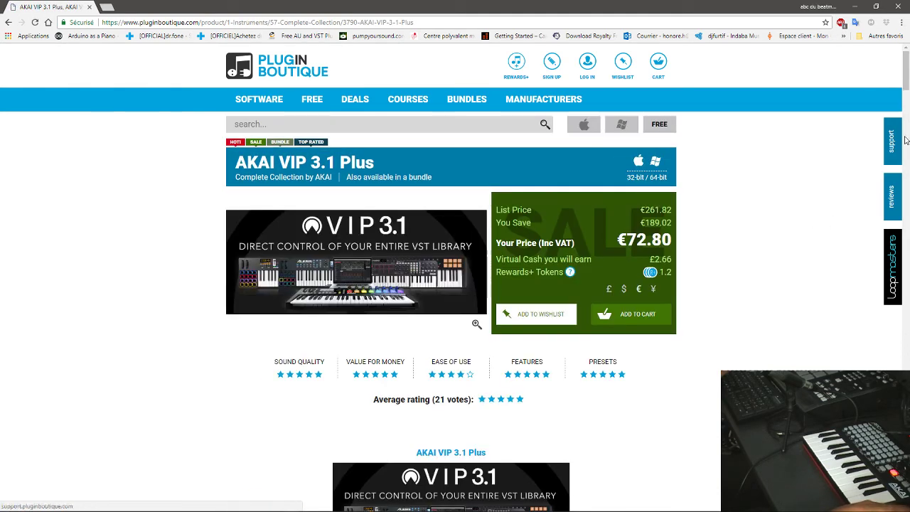
left_click_drag(908, 78, 908, 160)
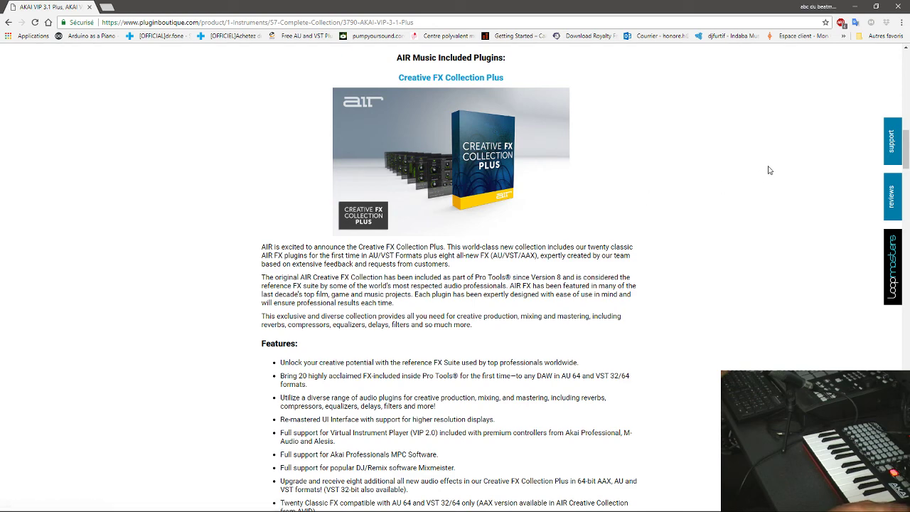
left_click_drag(907, 149, 872, 67)
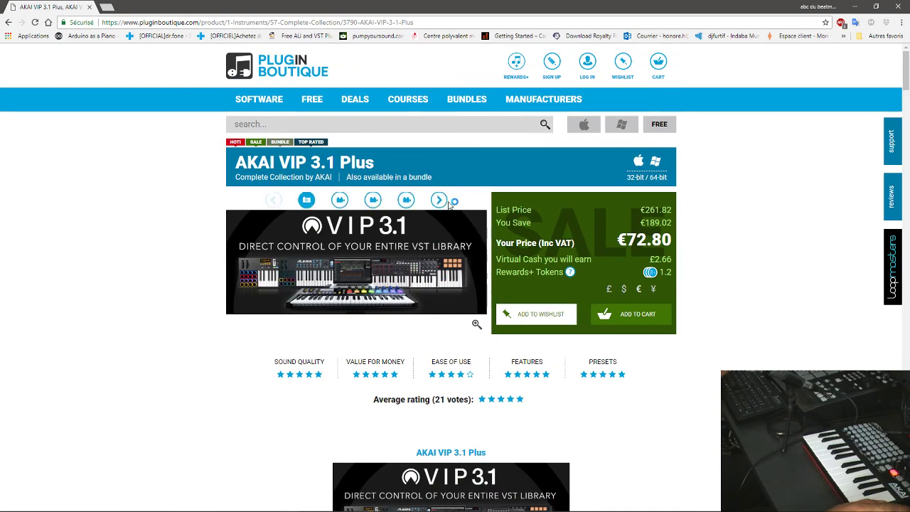
left_click(857, 6)
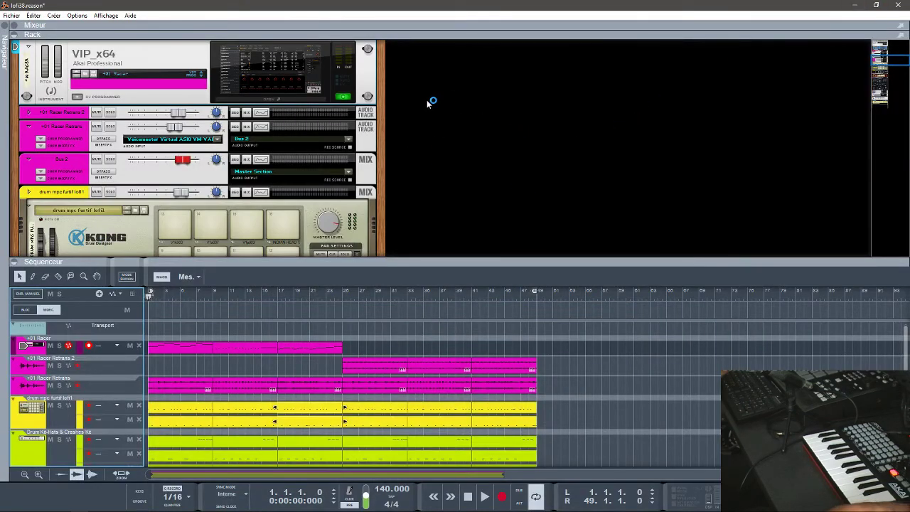
- Open the VIP plugin's MIDI Mapping view and examine the factory list of supported controllers without choosing one
left_click(264, 102)
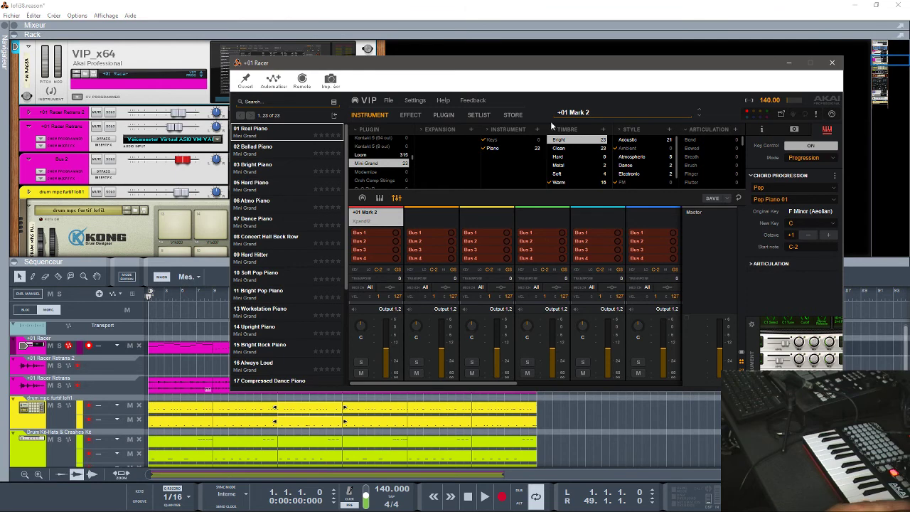
left_click(831, 114)
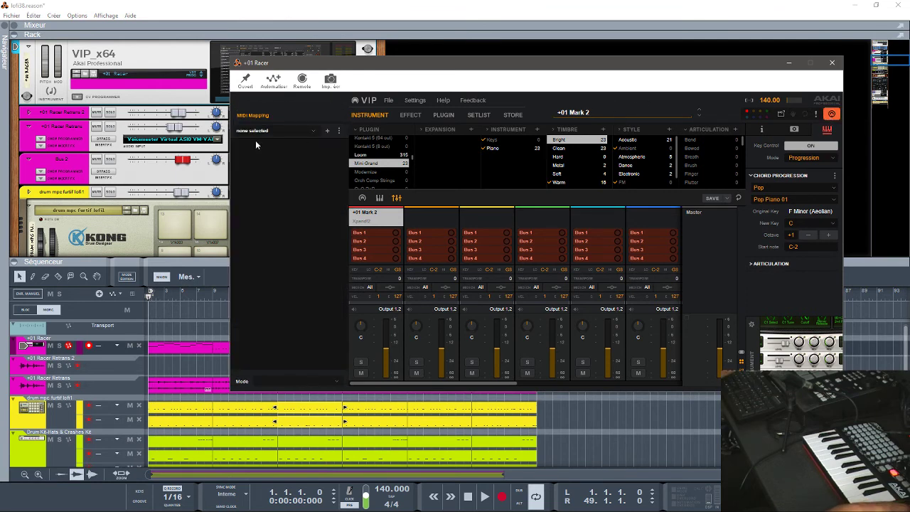
left_click(280, 131)
mouse_move(305, 150)
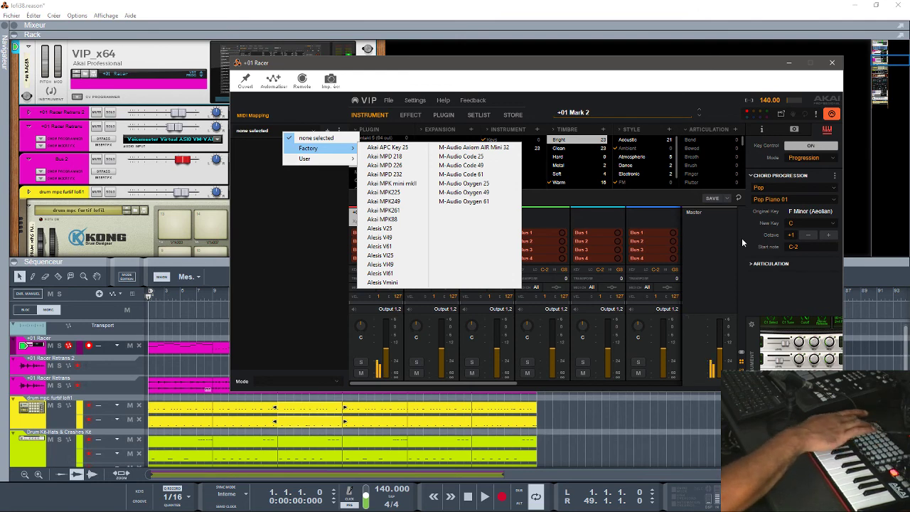
left_click(729, 88)
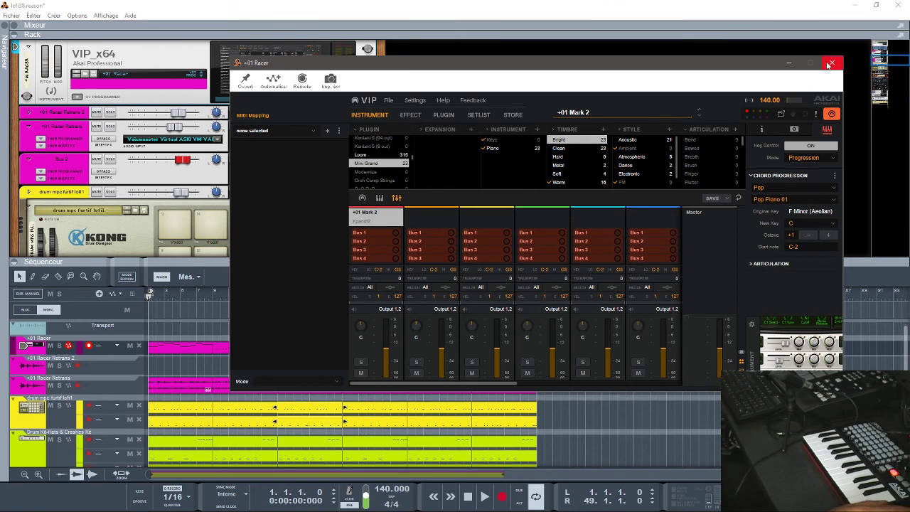
- Close the VIP plugin window and play the song from the start
left_click(831, 63)
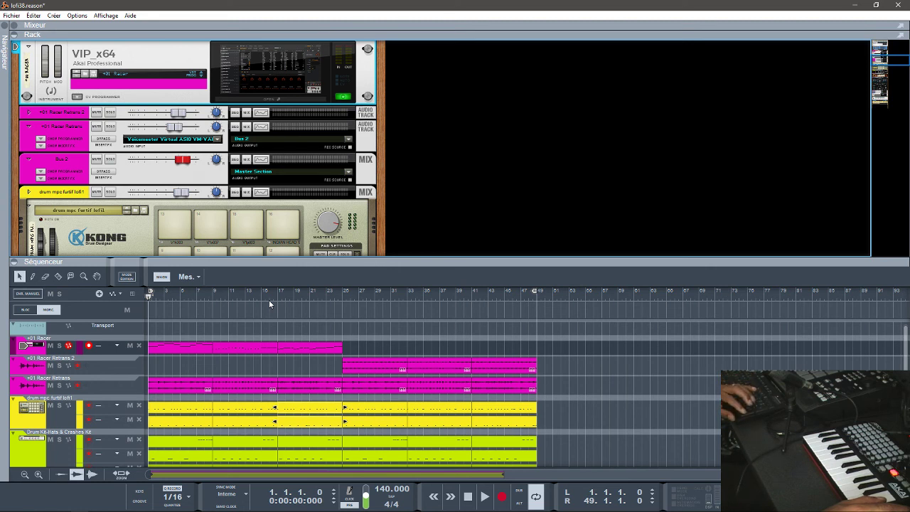
key("space")
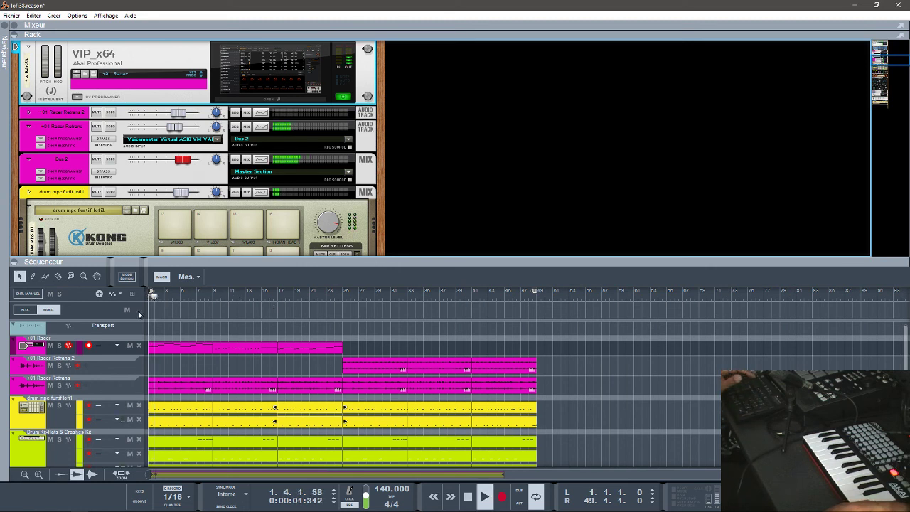